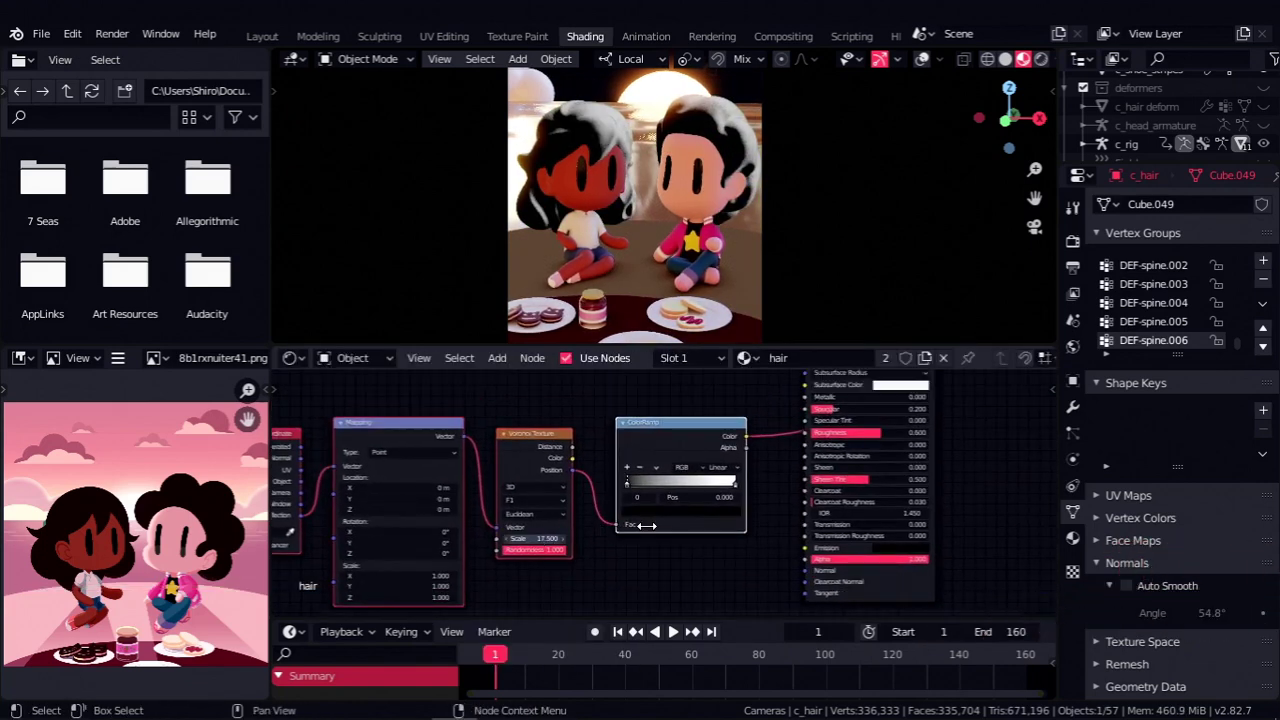
- Narrow the Voronoi ColorRamp's transition in the hair material, with the light stop at 0.827, and add a Mix node for the base color
{"action": "left_click_drag", "start_coordinate": [656, 483], "coordinate": [716, 483]}
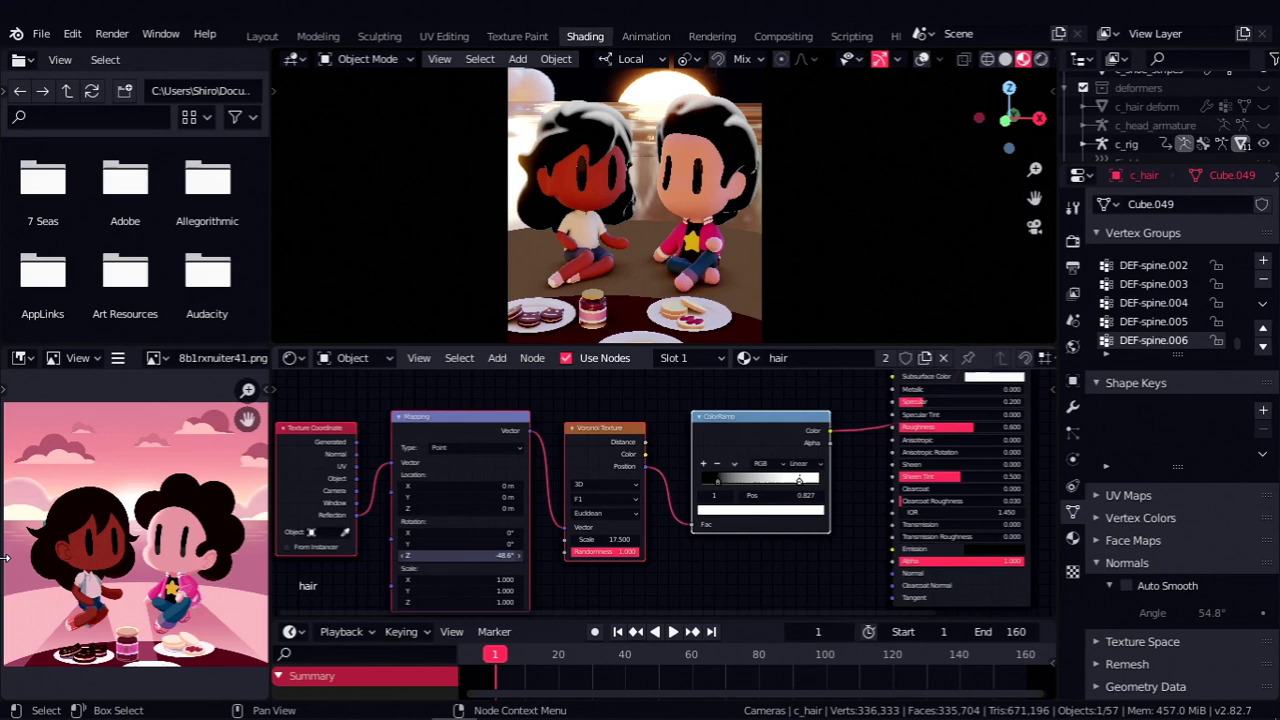
{"action": "left_click_drag", "start_coordinate": [828, 445], "coordinate": [787, 450]}
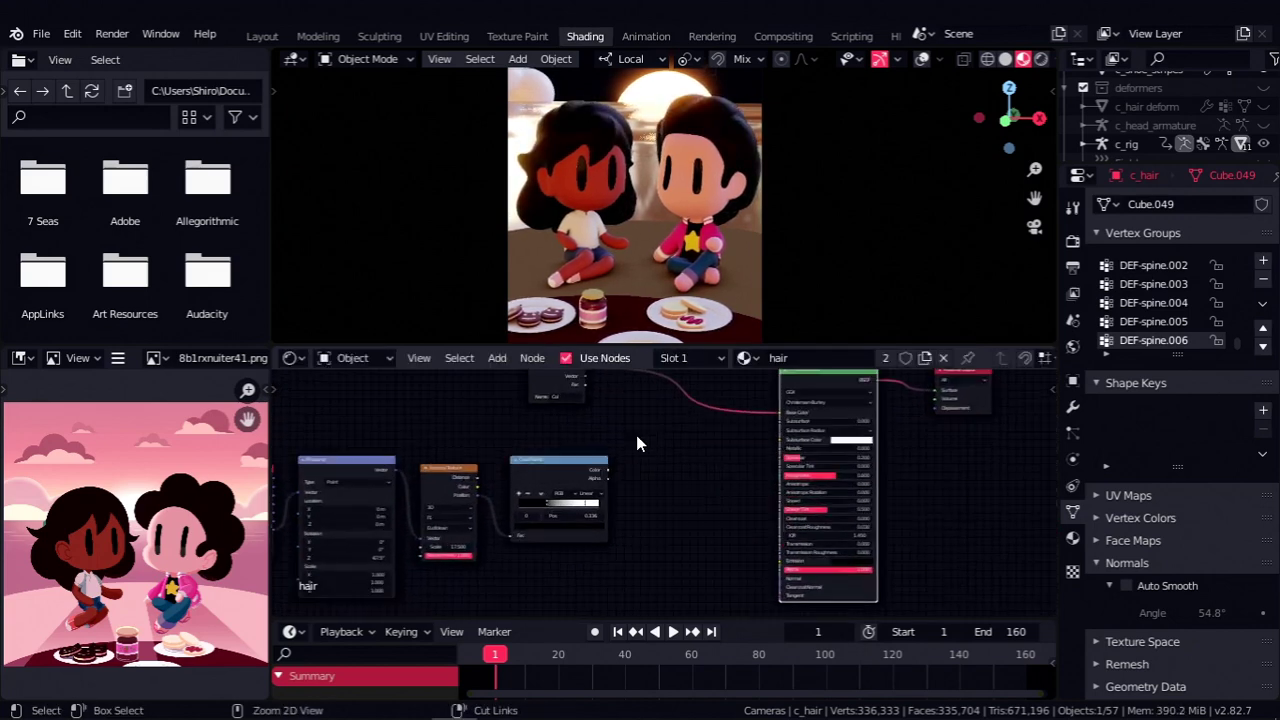
{"action": "key", "text": "shift+a"}
{"action": "mouse_move", "coordinate": [565, 458]}
{"action": "left_click", "coordinate": [728, 560]}
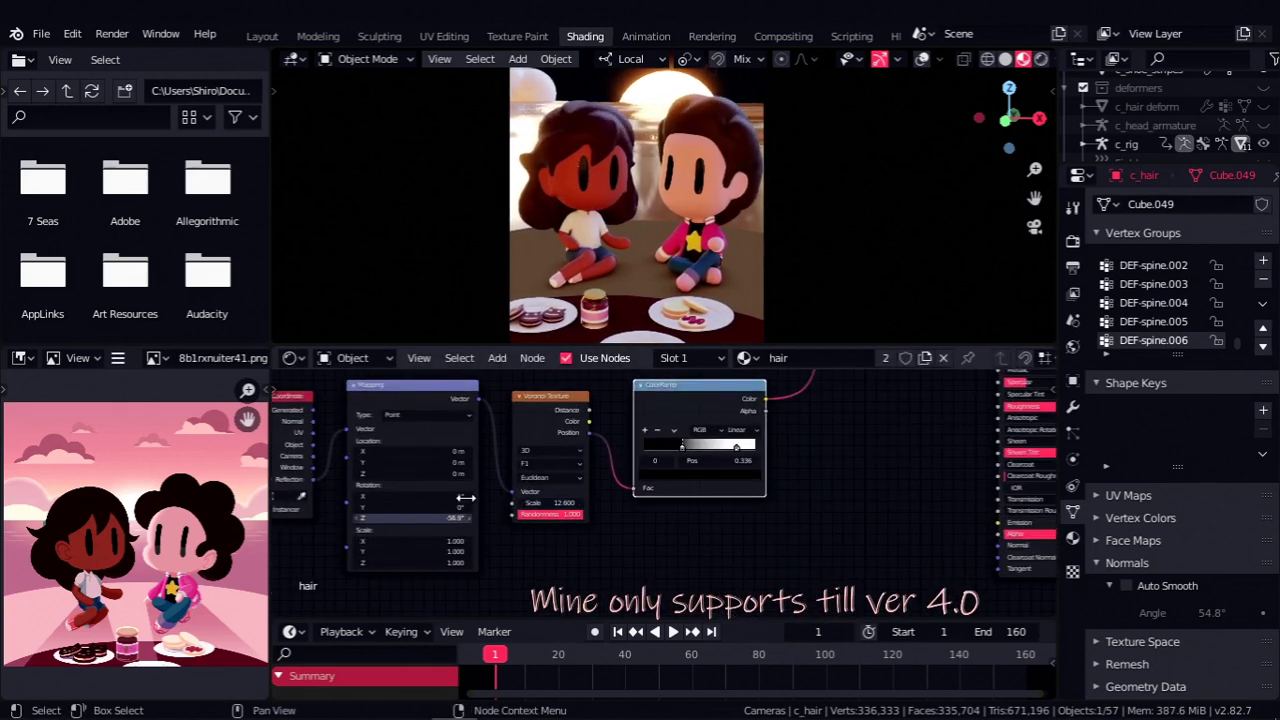
- Rearrange the Voronoi Texture and ColorRamp nodes to clear space beneath the Mix node
{"action": "middle_click_drag", "start_coordinate": [880, 225], "coordinate": [590, 225]}
{"action": "scroll", "coordinate": [610, 240], "scroll_direction": "down", "scroll_amount": 3}
{"action": "scroll", "coordinate": [612, 480], "scroll_direction": "down", "scroll_amount": 4}
{"action": "left_click_drag", "start_coordinate": [652, 438], "coordinate": [532, 402]}
{"action": "middle_click_drag", "start_coordinate": [532, 440], "coordinate": [532, 408]}
{"action": "left_click_drag", "start_coordinate": [432, 445], "coordinate": [731, 533]}
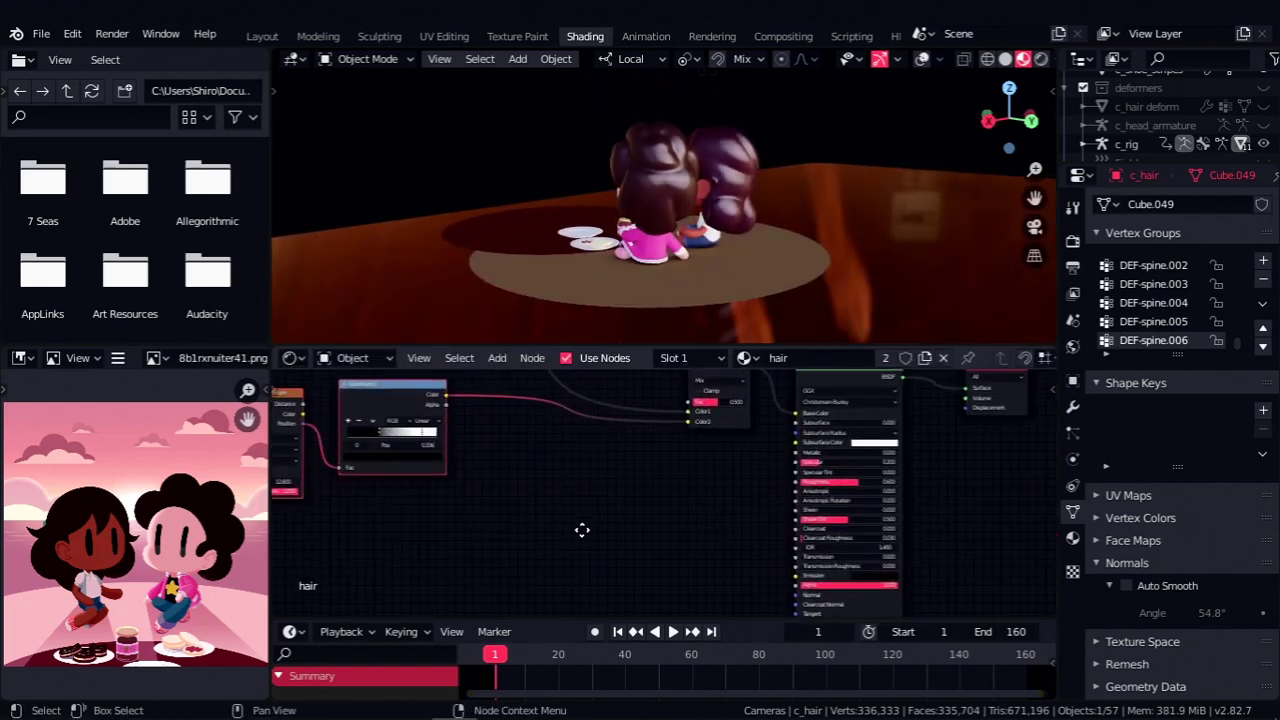
- Add a Noise Texture node feeding the hair shader's Roughness input and set its scale to 9.9
{"action": "key", "text": "shift+a"}
{"action": "left_click", "coordinate": [686, 423]}
{"action": "left_click", "coordinate": [604, 525]}
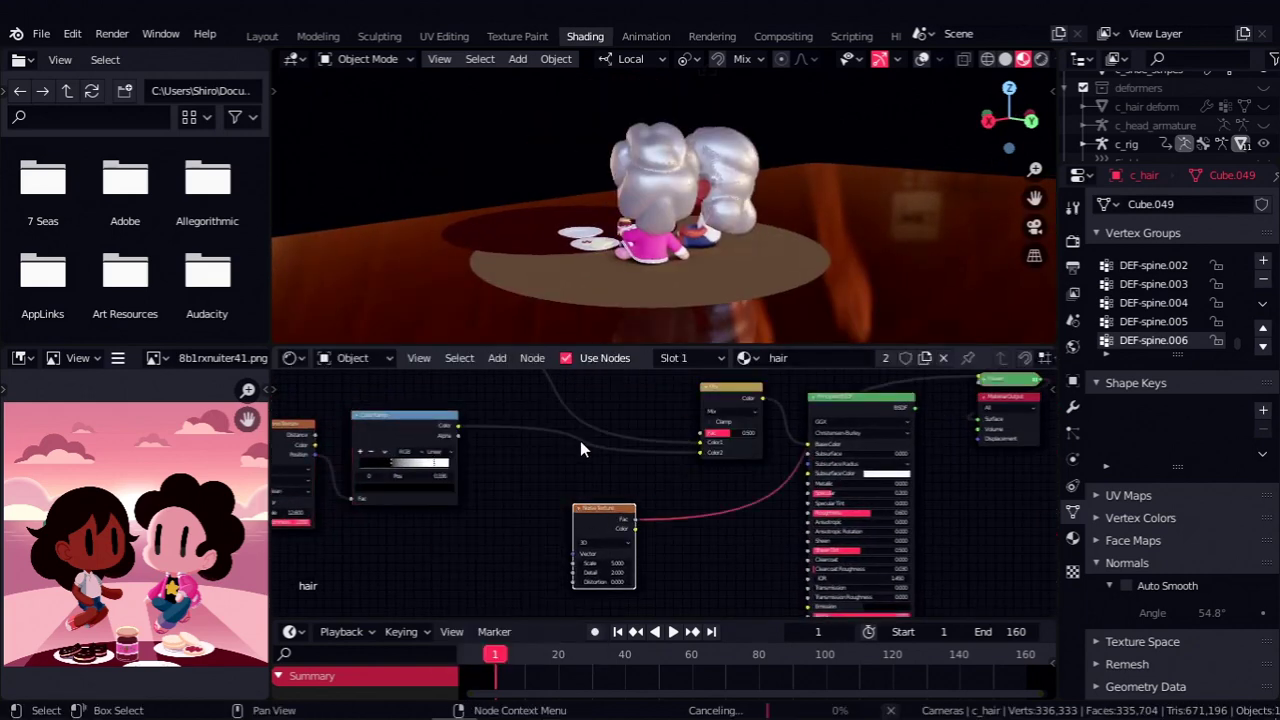
{"action": "scroll", "coordinate": [663, 209], "scroll_direction": "up", "scroll_amount": 2}
{"action": "middle_click_drag", "start_coordinate": [663, 209], "coordinate": [718, 260]}
{"action": "scroll", "coordinate": [622, 600], "scroll_direction": "up", "scroll_amount": 5}
{"action": "left_click_drag", "start_coordinate": [595, 511], "coordinate": [650, 511]}
{"action": "middle_click_drag", "start_coordinate": [696, 511], "coordinate": [609, 487]}
- Insert a ColorRamp between the Noise Texture and Roughness, with the black stop at 0.255 and the white stop at 0.859
{"action": "key", "text": "shift+a"}
{"action": "left_click", "coordinate": [712, 544]}
{"action": "left_click", "coordinate": [631, 427]}
{"action": "left_click_drag", "start_coordinate": [614, 473], "coordinate": [651, 469]}
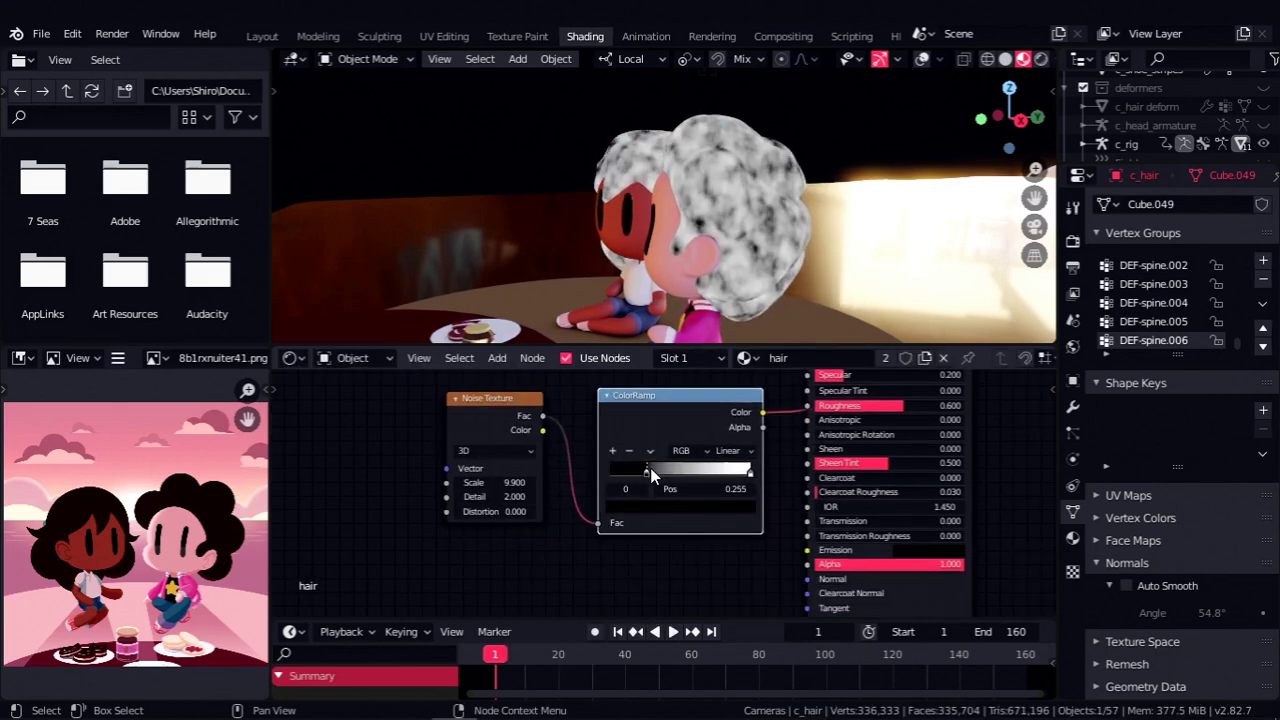
{"action": "left_click_drag", "start_coordinate": [750, 473], "coordinate": [730, 473]}
- Lighten the roughness ColorRamp's black stop slightly and darken its white stop to gray
{"action": "left_click", "coordinate": [649, 474]}
{"action": "left_click", "coordinate": [658, 507]}
{"action": "left_click_drag", "start_coordinate": [723, 406], "coordinate": [723, 391]}
{"action": "left_click", "coordinate": [730, 473]}
{"action": "left_click", "coordinate": [727, 507]}
{"action": "left_click_drag", "start_coordinate": [723, 312], "coordinate": [723, 358]}
{"action": "middle_click_drag", "start_coordinate": [654, 589], "coordinate": [433, 649]}
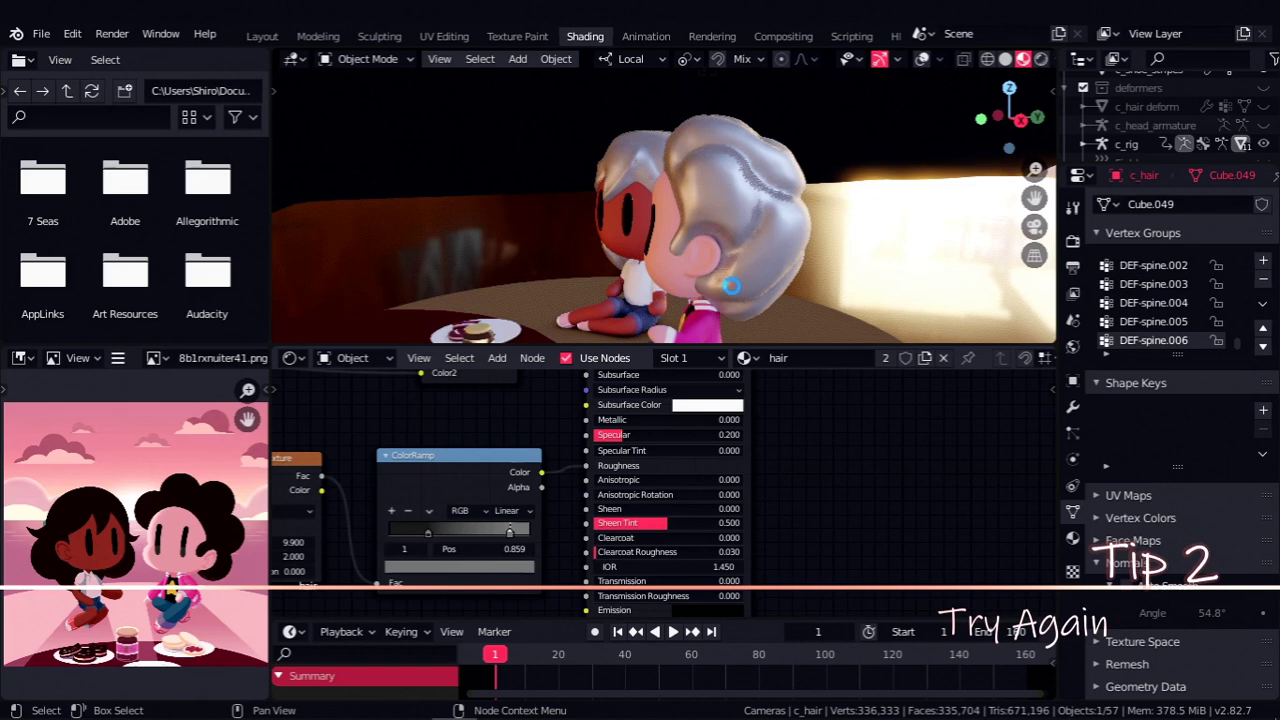
- Flip the roughness ColorRamp and brighten its stop colours, giving the darker stop a value of about 0.395
{"action": "middle_click_drag", "start_coordinate": [740, 220], "coordinate": [650, 215]}
{"action": "left_click", "coordinate": [430, 511]}
{"action": "left_click", "coordinate": [458, 528]}
{"action": "scroll", "coordinate": [698, 206], "scroll_direction": "up", "scroll_amount": 2}
{"action": "left_click", "coordinate": [459, 567]}
{"action": "left_click_drag", "start_coordinate": [507, 425], "coordinate": [507, 382]}
{"action": "middle_click_drag", "start_coordinate": [650, 205], "coordinate": [760, 215]}
{"action": "left_click", "coordinate": [491, 533]}
{"action": "left_click", "coordinate": [459, 567]}
{"action": "left_click_drag", "start_coordinate": [507, 455], "coordinate": [507, 432]}
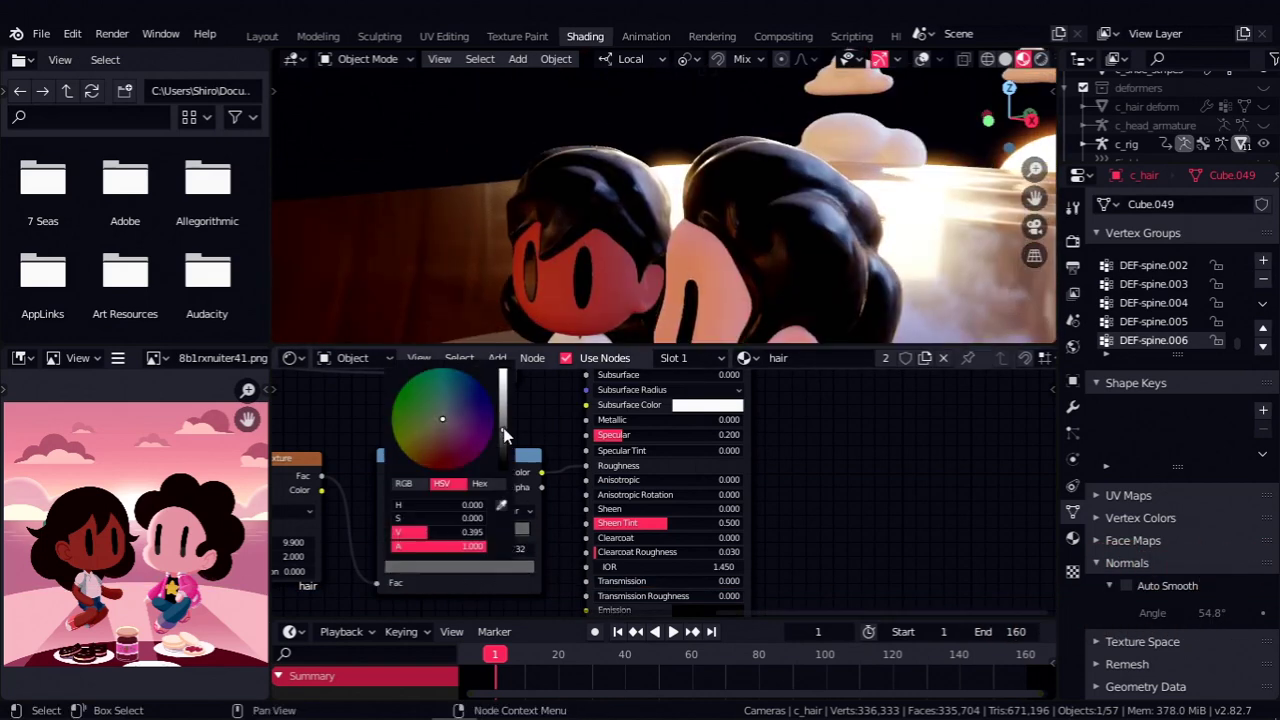
- Set the Noise Texture's scale to 26.6 and attach Mapping and Texture Coordinate nodes to it
{"action": "middle_click_drag", "start_coordinate": [900, 175], "coordinate": [775, 187]}
{"action": "middle_click_drag", "start_coordinate": [290, 538], "coordinate": [368, 527]}
{"action": "left_click_drag", "start_coordinate": [343, 528], "coordinate": [450, 528]}
{"action": "middle_click_drag", "start_coordinate": [366, 512], "coordinate": [594, 517]}
{"action": "scroll", "coordinate": [594, 515], "scroll_direction": "down", "scroll_amount": 3}
{"action": "left_click", "coordinate": [592, 475]}
{"action": "key", "text": "ctrl+t"}
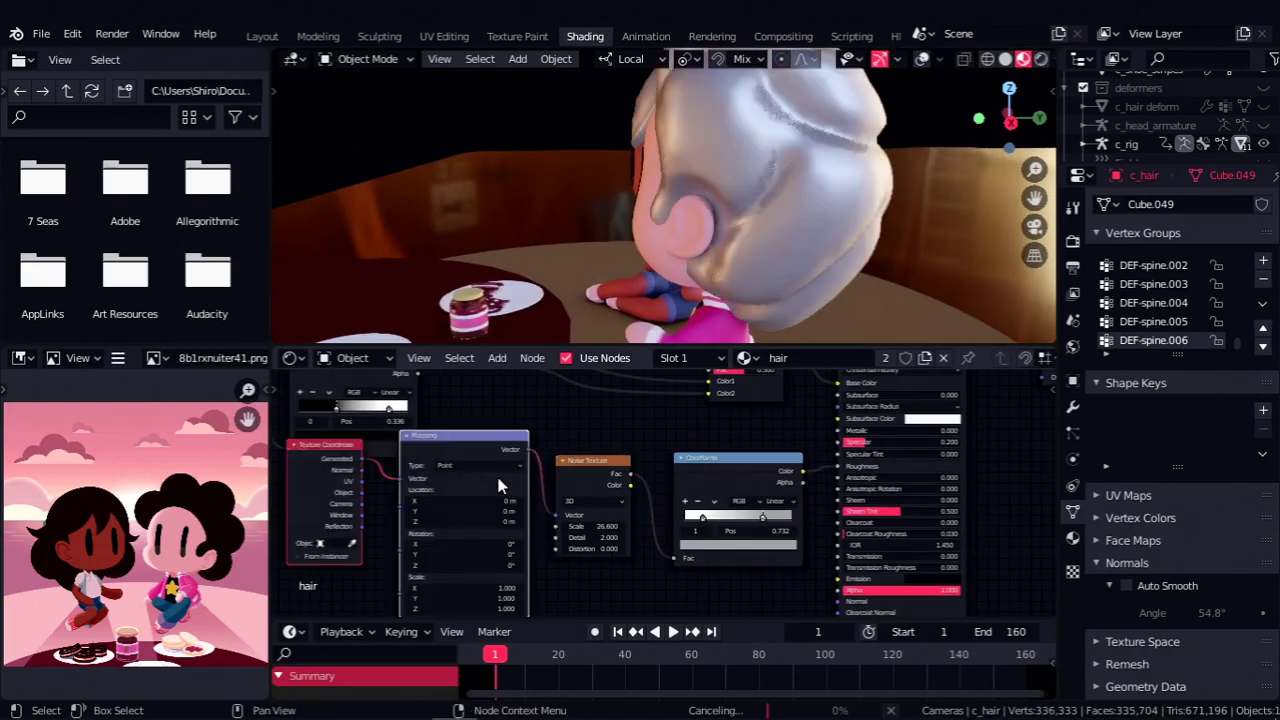
- Preview the roughness ColorRamp's output on the hair and set the Mapping node's X scale to 6.4
{"action": "scroll", "coordinate": [720, 500], "scroll_direction": "down", "scroll_amount": 1}
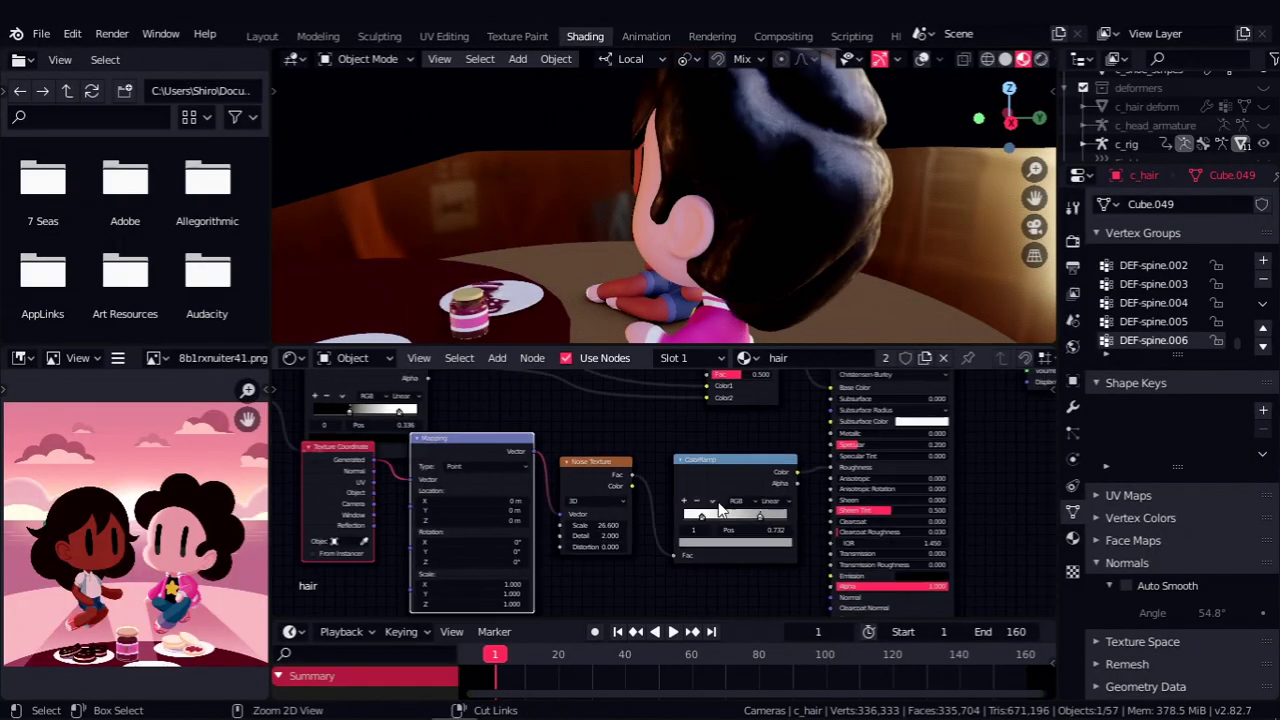
{"action": "left_click", "coordinate": [733, 476], "text": "ctrl+shift"}
{"action": "scroll", "coordinate": [460, 585], "scroll_direction": "up", "scroll_amount": 2}
{"action": "middle_click_drag", "start_coordinate": [448, 588], "coordinate": [450, 510]}
{"action": "left_click_drag", "start_coordinate": [449, 507], "coordinate": [506, 491]}
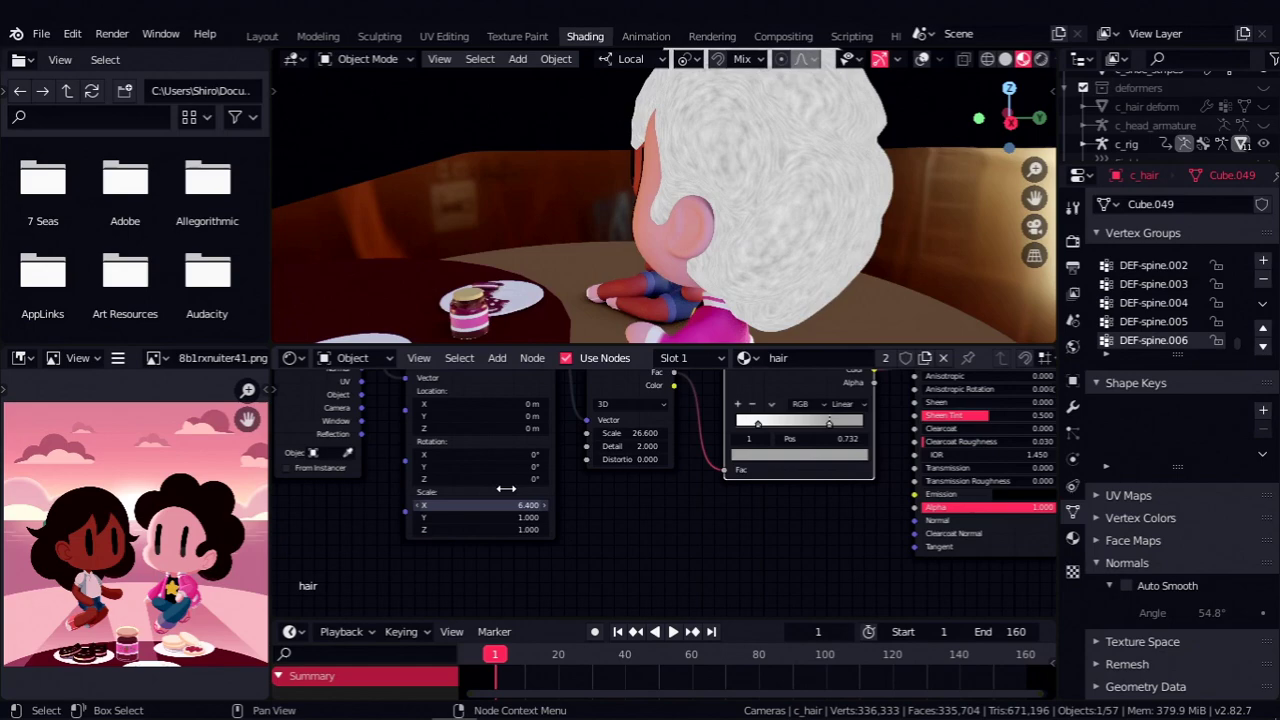
- Brighten the gray stop of the roughness ColorRamp and open the colour of its first stop
{"action": "scroll", "coordinate": [640, 262], "scroll_direction": "down", "scroll_amount": 5}
{"action": "scroll", "coordinate": [751, 254], "scroll_direction": "up", "scroll_amount": 3}
{"action": "middle_click_drag", "start_coordinate": [687, 266], "coordinate": [809, 233]}
{"action": "middle_click_drag", "start_coordinate": [690, 458], "coordinate": [684, 498]}
{"action": "left_click", "coordinate": [669, 509]}
{"action": "left_click_drag", "start_coordinate": [677, 350], "coordinate": [677, 342]}
{"action": "left_click", "coordinate": [597, 480]}
{"action": "left_click", "coordinate": [612, 515]}
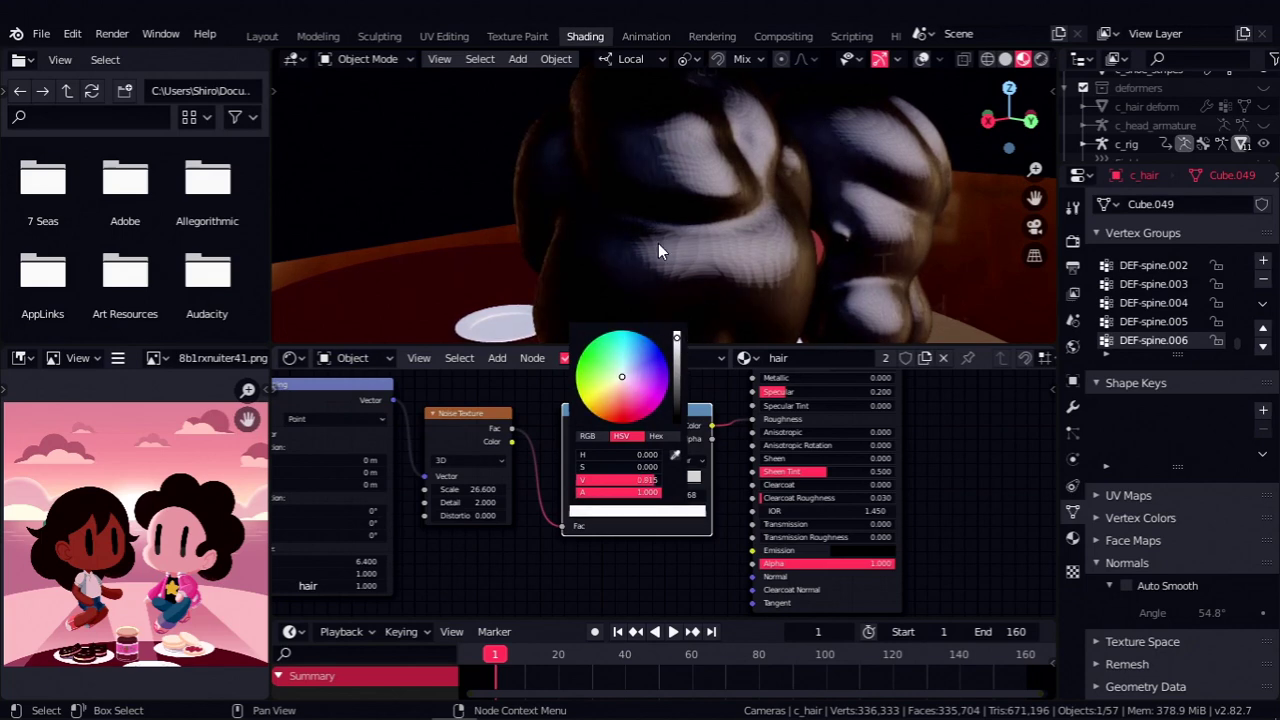
- Tidy the hair node layout by moving the roughness Mapping and Noise Texture nodes below the Voronoi chain
{"action": "scroll", "coordinate": [714, 398], "scroll_direction": "down", "scroll_amount": 4}
{"action": "middle_click_drag", "start_coordinate": [714, 398], "coordinate": [660, 463]}
{"action": "key", "text": "g"}
{"action": "middle_click_drag", "start_coordinate": [500, 470], "coordinate": [690, 425]}
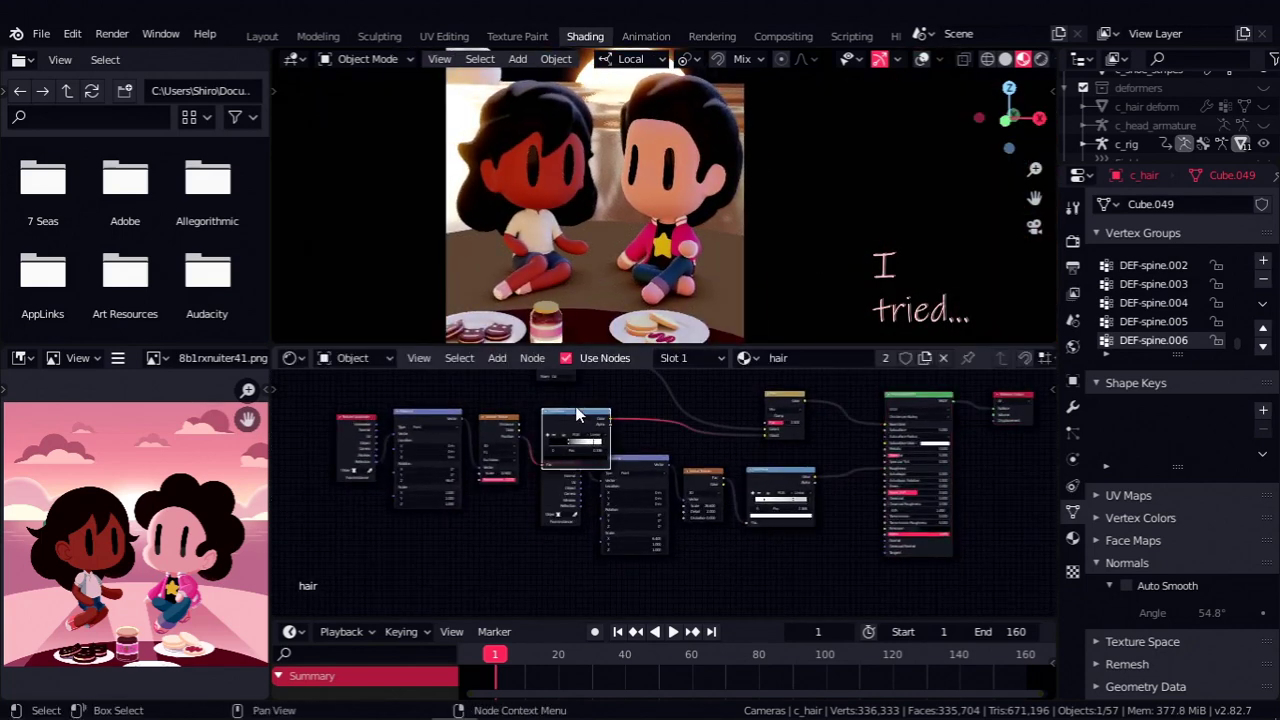
{"action": "left_click_drag", "start_coordinate": [705, 570], "coordinate": [560, 500]}
{"action": "key", "text": "g"}
{"action": "left_click", "coordinate": [400, 555]}
{"action": "middle_click_drag", "start_coordinate": [590, 534], "coordinate": [573, 503]}
{"action": "key", "text": "shift+a"}
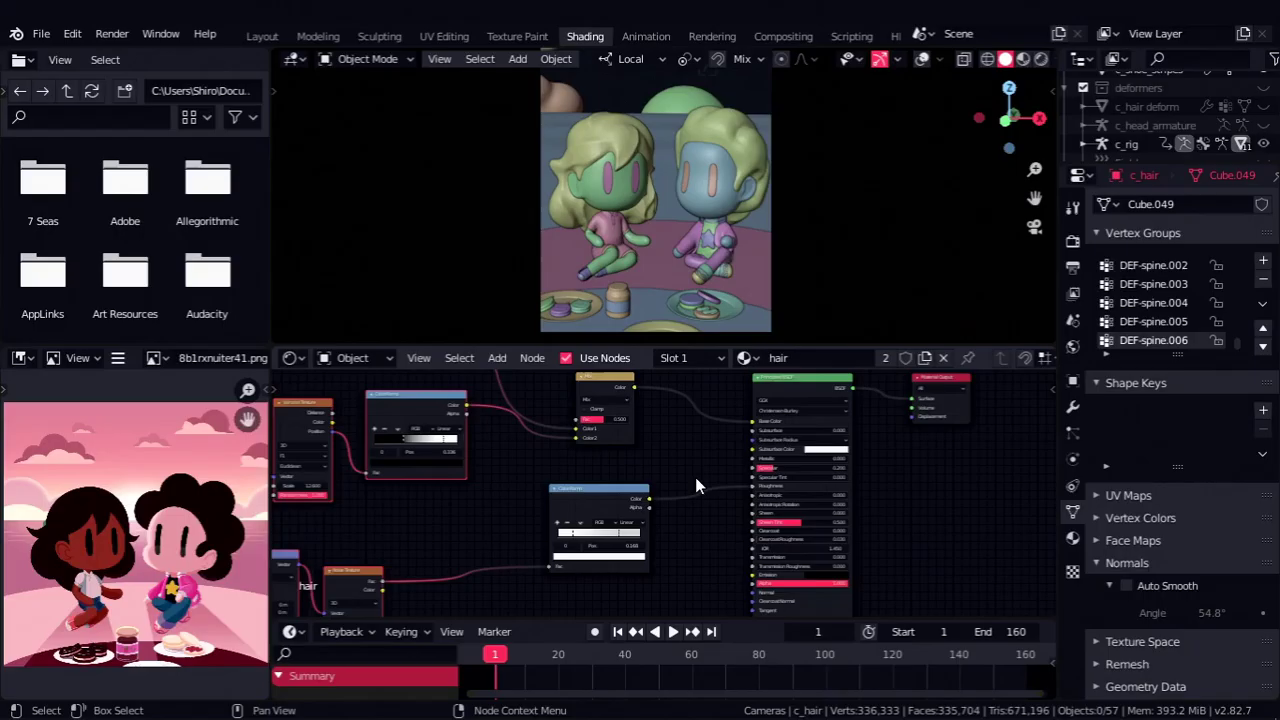
{"action": "mouse_move", "coordinate": [734, 515]}
{"action": "middle_mouse_down"}
{"action": "mouse_move", "coordinate": [771, 514]}
{"action": "mouse_move", "coordinate": [757, 514]}
{"action": "middle_mouse_up"}
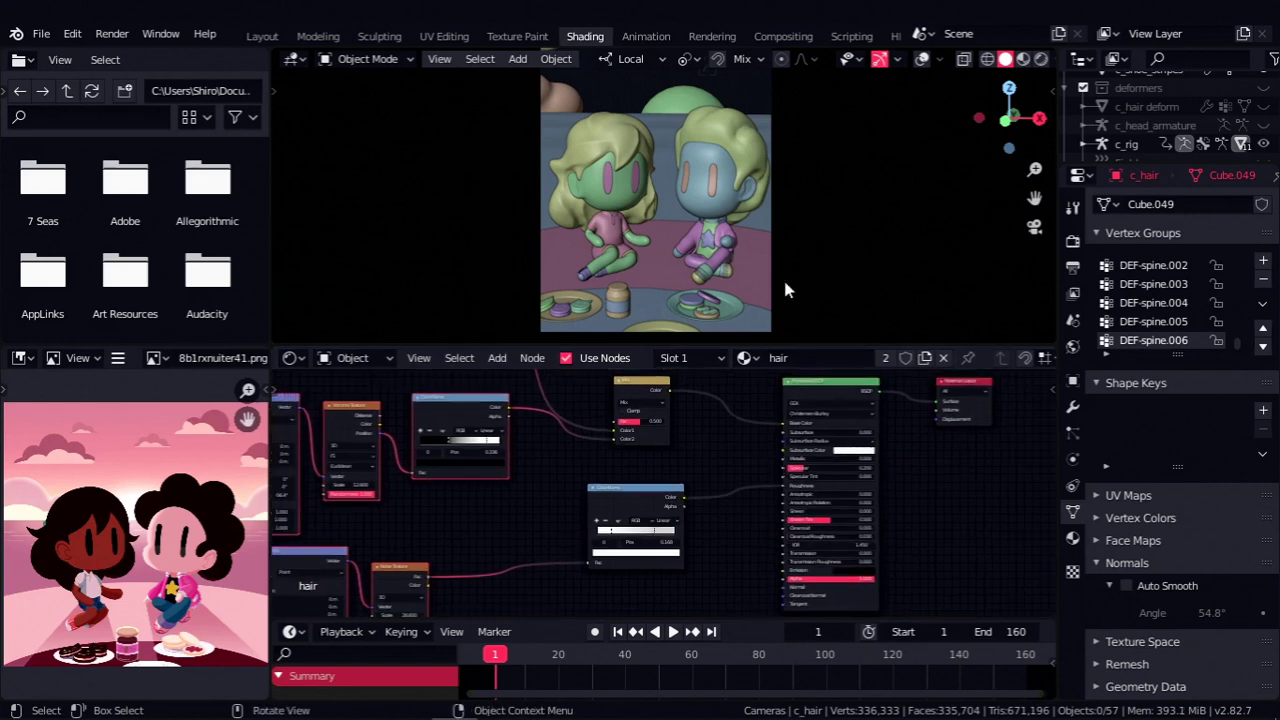
- Switch to the Layout workspace with Material Preview shading and enable ambient occlusion
{"action": "left_click", "coordinate": [268, 37]}
{"action": "key", "text": "z"}
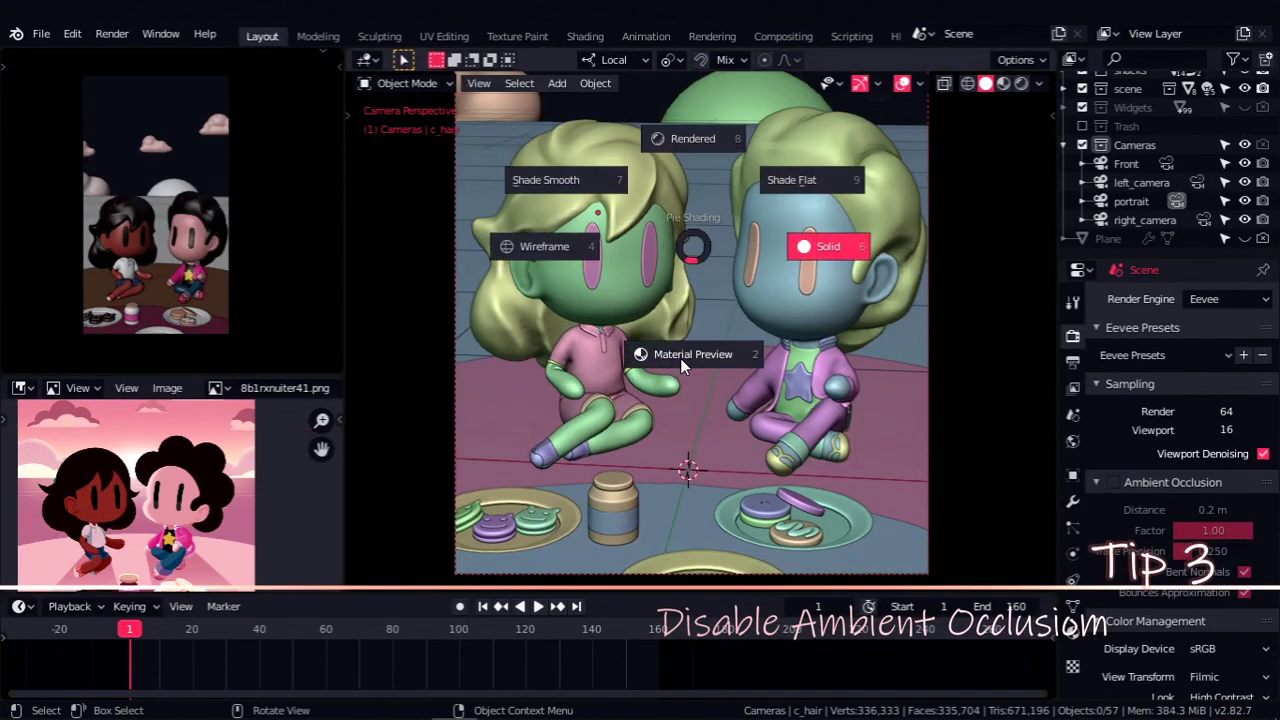
{"action": "left_click", "coordinate": [680, 358]}
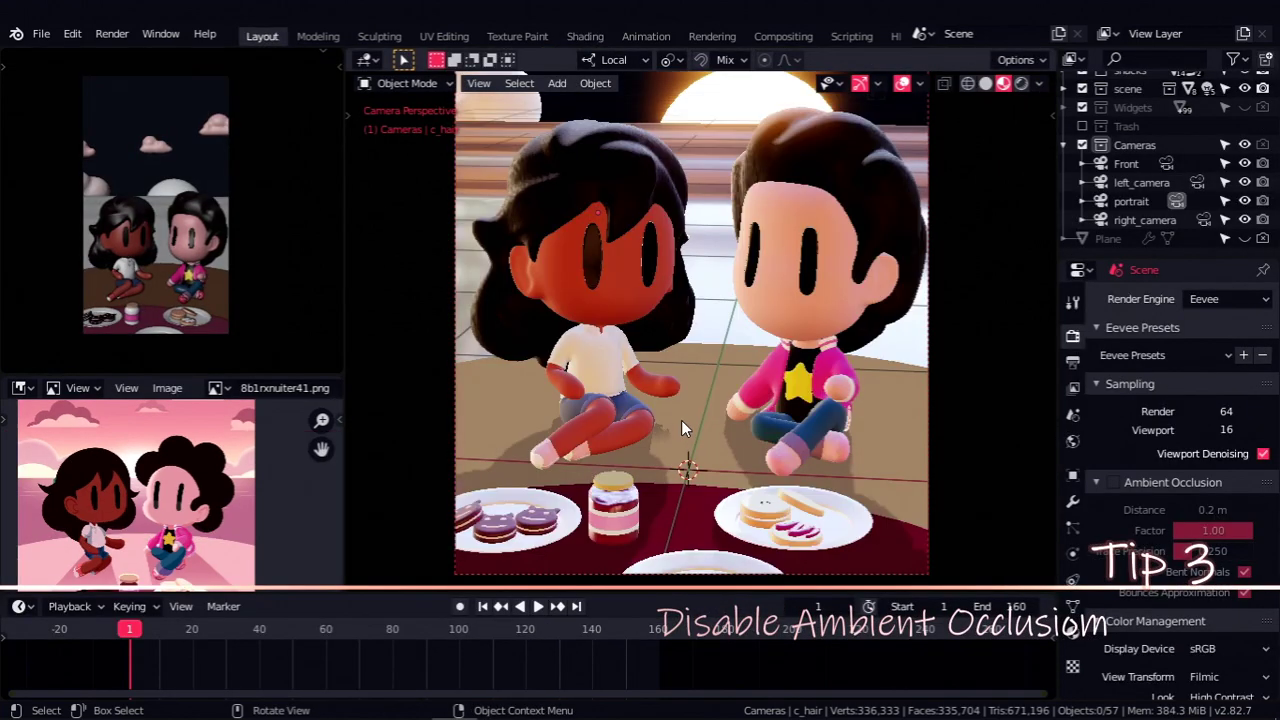
{"action": "left_click", "coordinate": [1113, 482]}
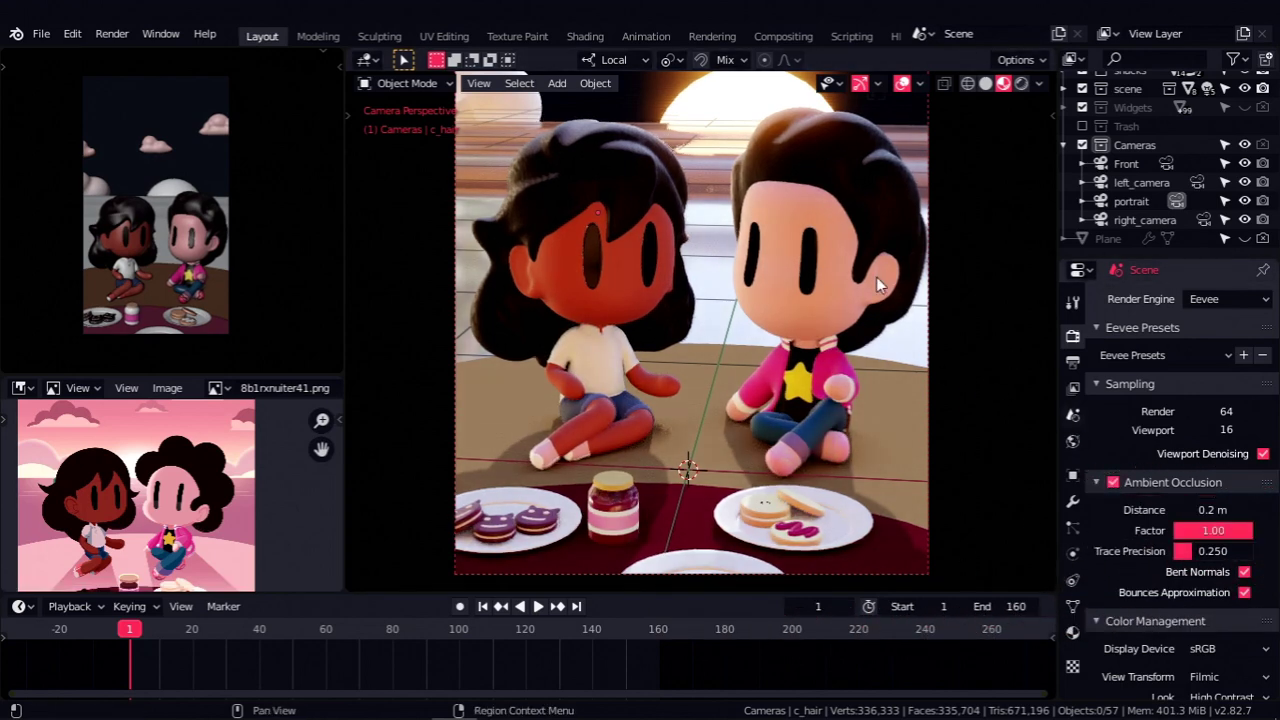
- Try to render the scene as a still image
{"action": "left_click", "coordinate": [115, 35]}
{"action": "left_click", "coordinate": [150, 56]}
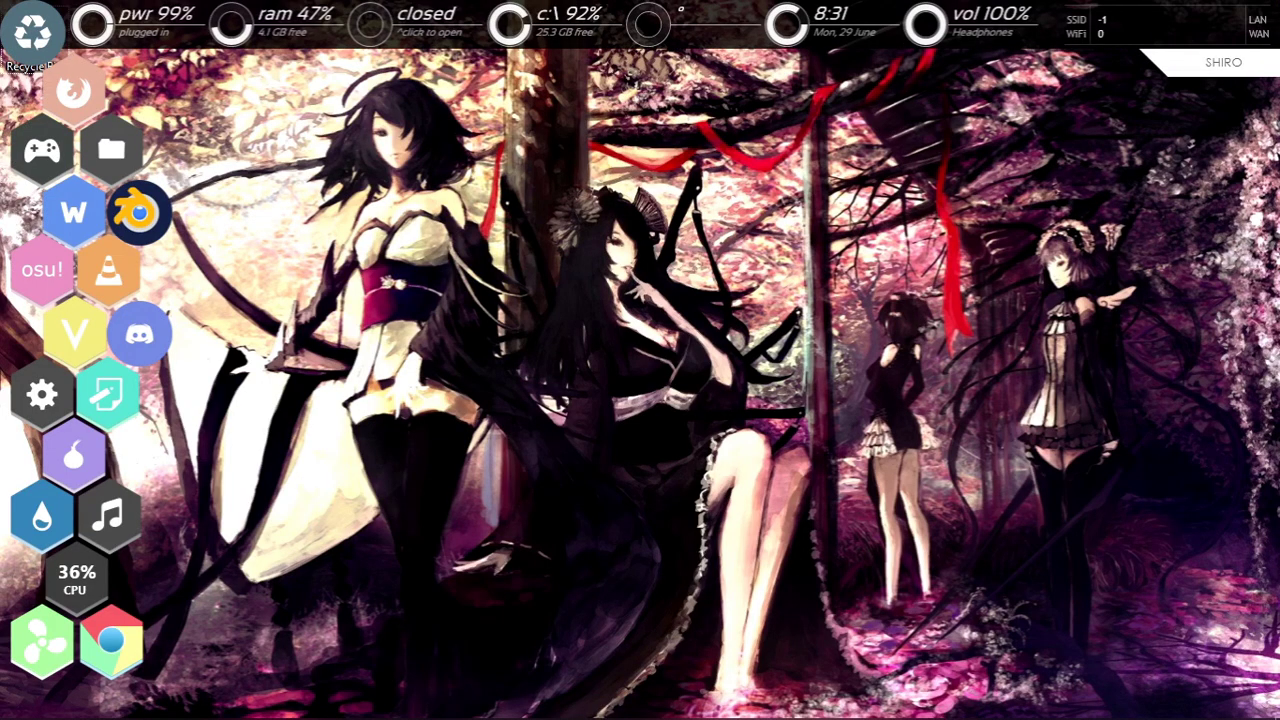
- Launch Blender again from the desktop and reopen the recent file jam_buddies_30.blend
{"action": "mouse_move", "coordinate": [545, 702]}
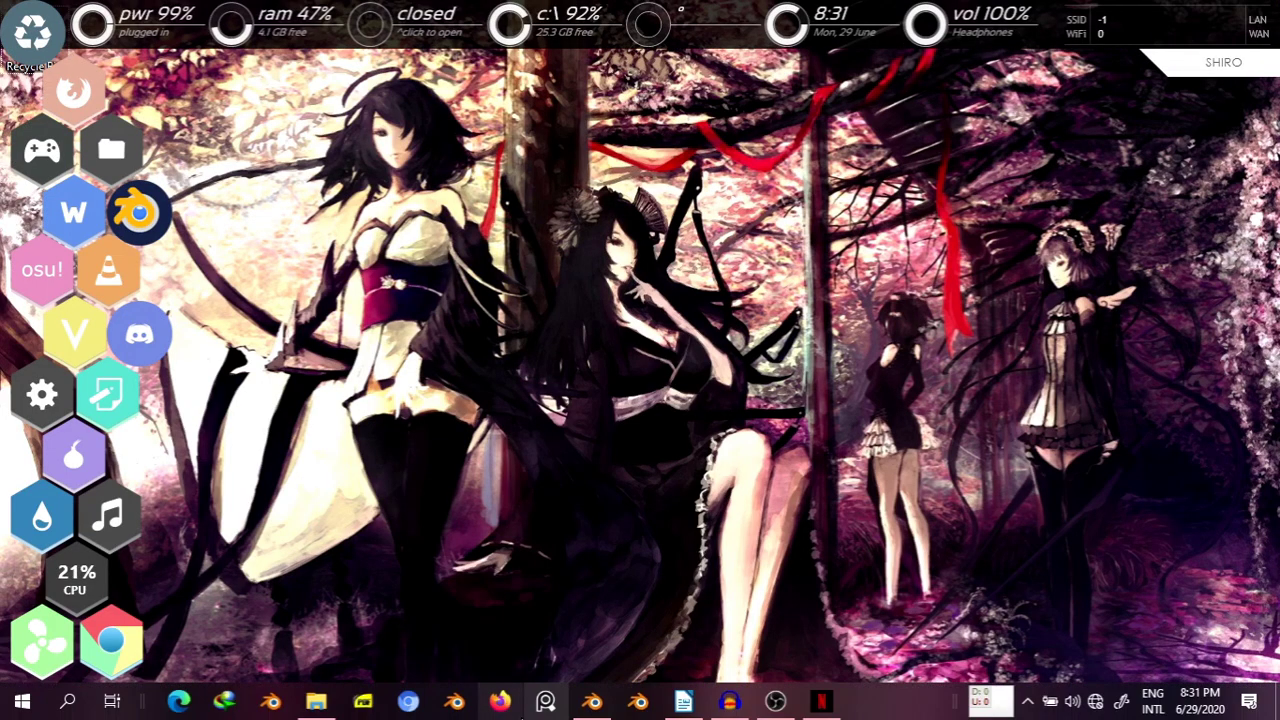
{"action": "left_click", "coordinate": [455, 702]}
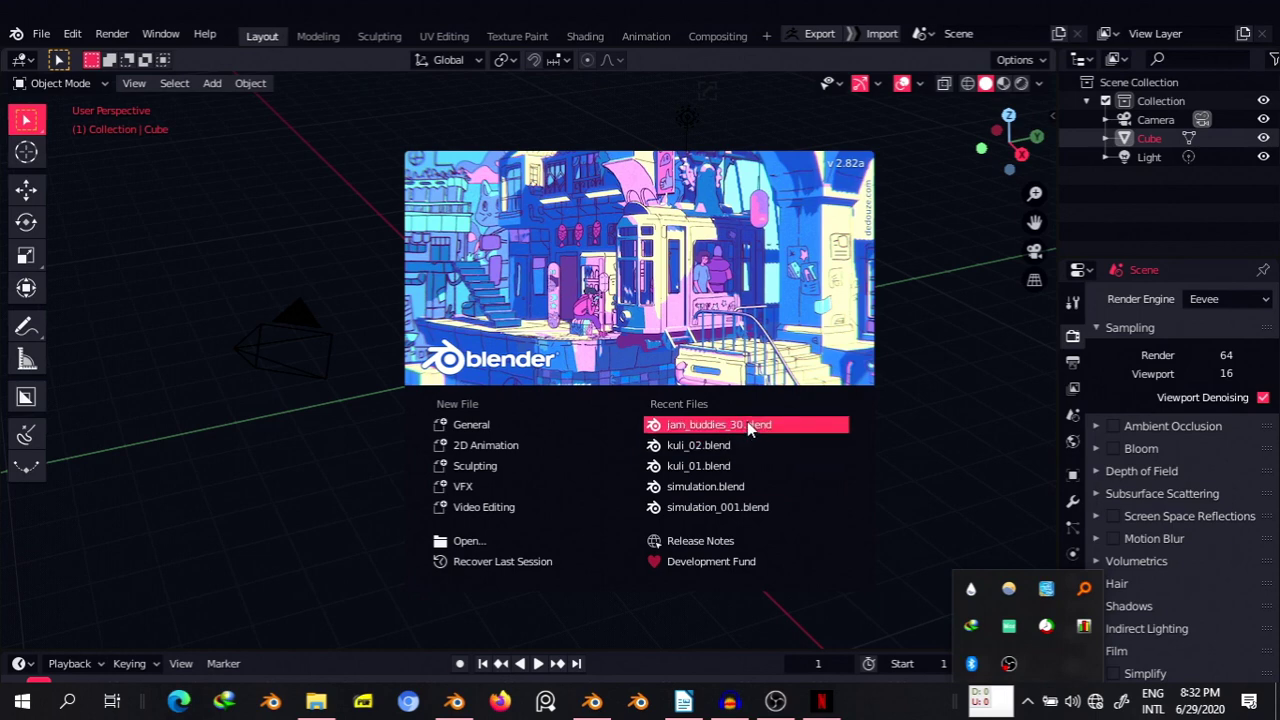
{"action": "left_click", "coordinate": [740, 425]}
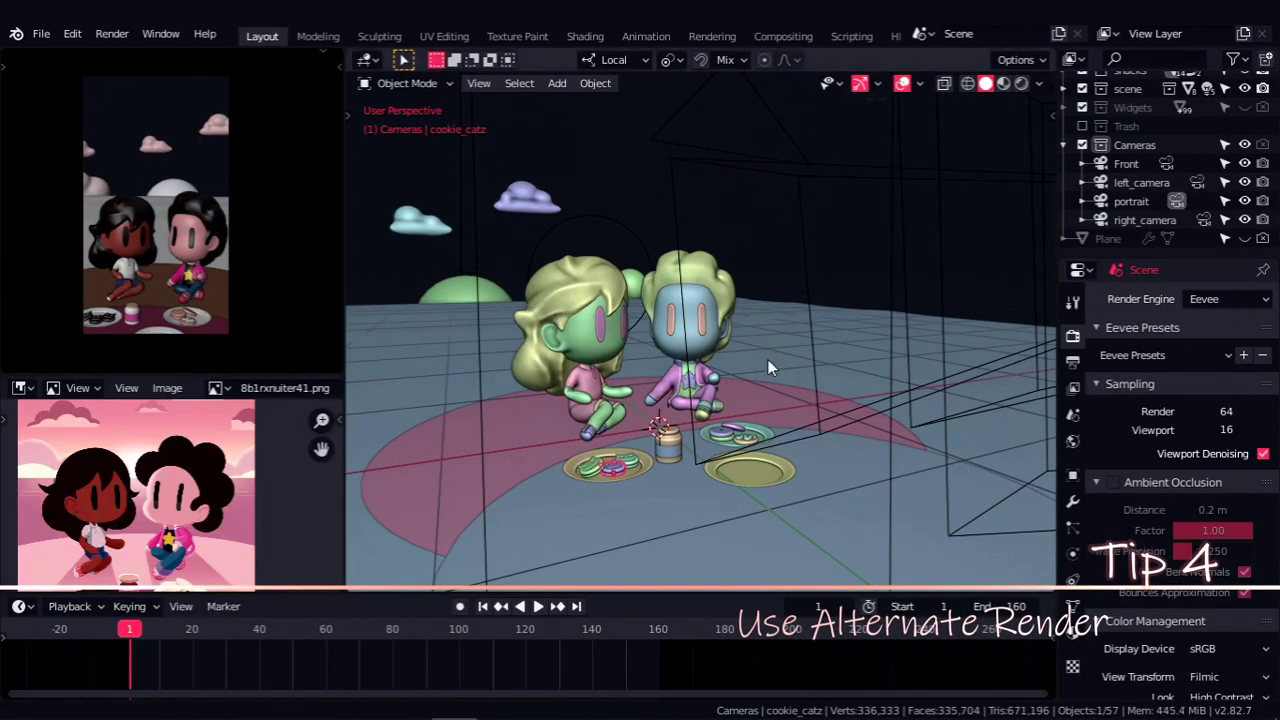
- Switch the viewport to Rendered shading and frame the two seated characters from an angle
{"action": "key", "text": "z"}
{"action": "left_click", "coordinate": [719, 308]}
{"action": "mouse_move", "coordinate": [721, 327]}
{"action": "middle_mouse_down"}
{"action": "mouse_move", "coordinate": [720, 381]}
{"action": "mouse_move", "coordinate": [782, 388]}
{"action": "mouse_move", "coordinate": [726, 386]}
{"action": "middle_mouse_up"}
{"action": "scroll", "coordinate": [763, 377], "scroll_direction": "up", "scroll_amount": 2}
{"action": "middle_click_drag", "start_coordinate": [648, 402], "coordinate": [687, 398], "text": "shift"}
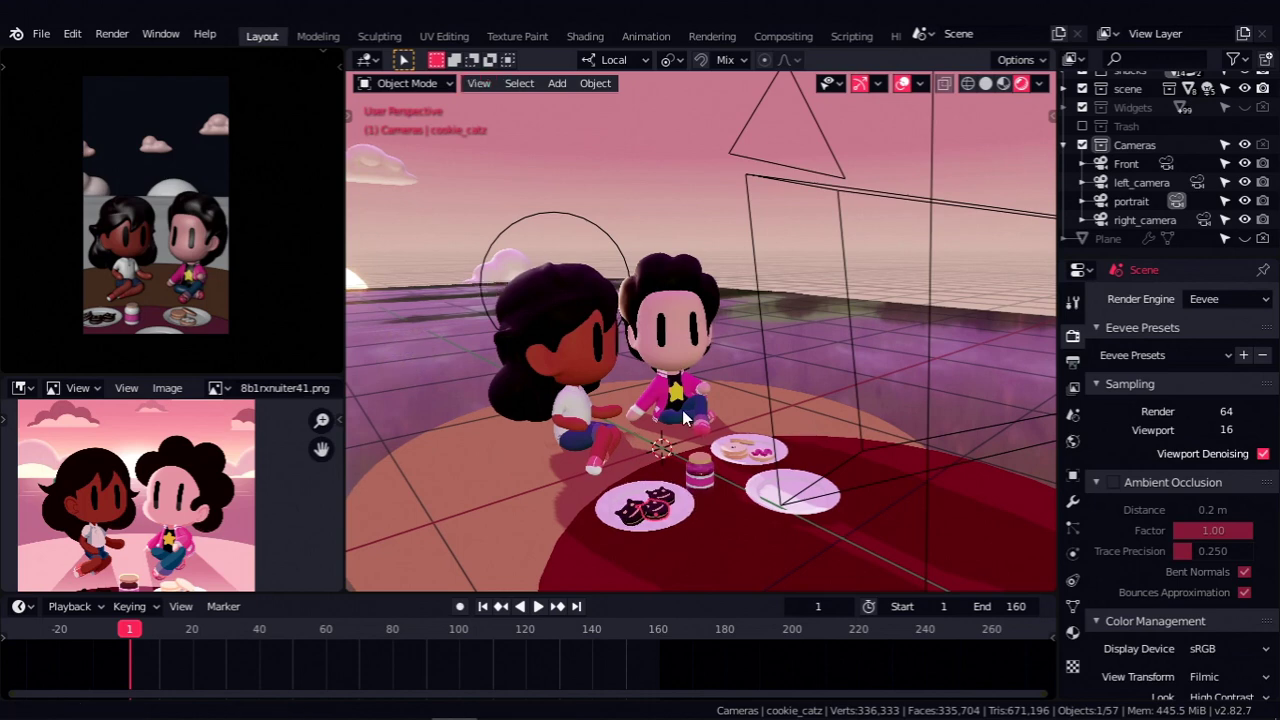
{"action": "middle_click_drag", "start_coordinate": [684, 418], "coordinate": [640, 375]}
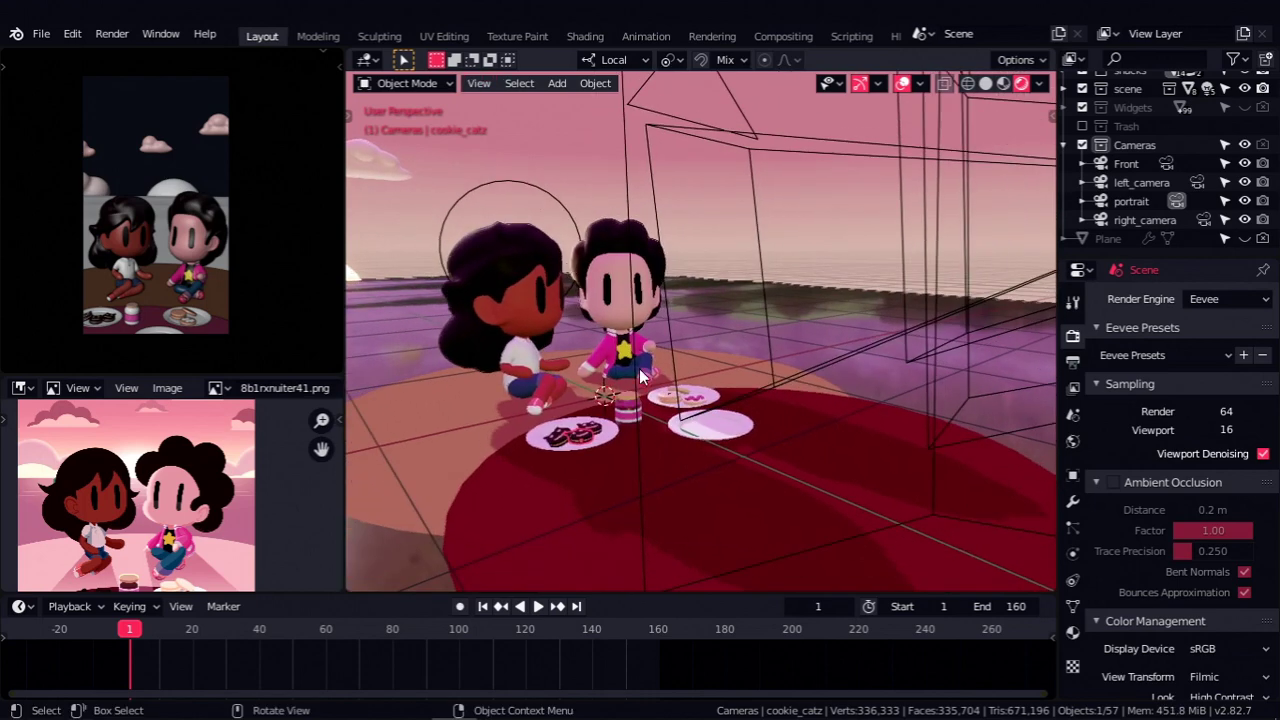
- Make a viewport render image of the current angle, inspect the whole picture and close the result
{"action": "left_click", "coordinate": [479, 83]}
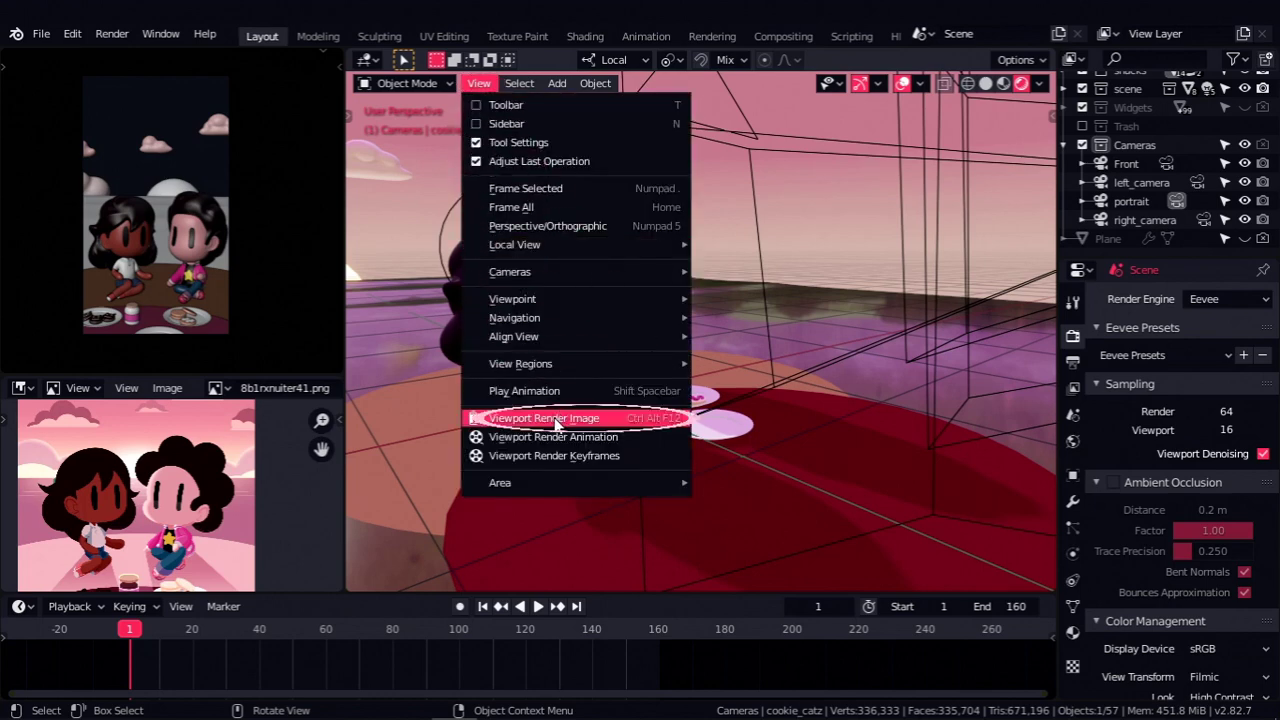
{"action": "left_click", "coordinate": [556, 420]}
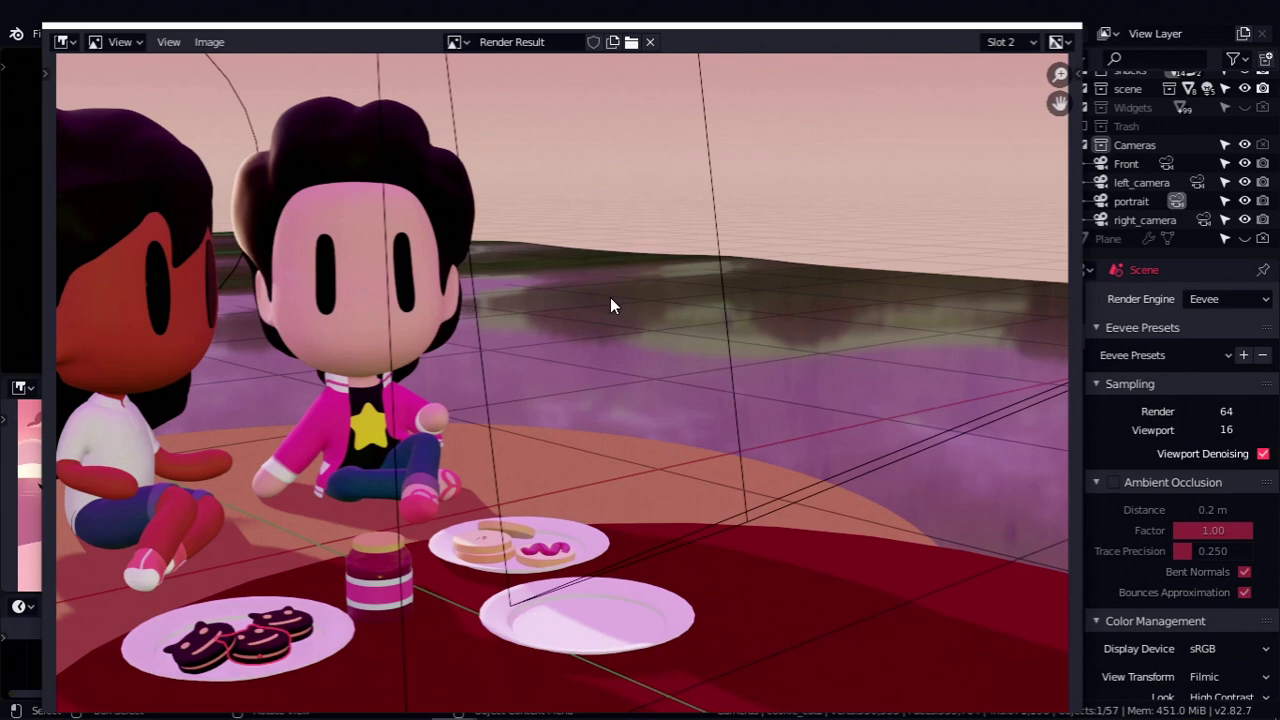
{"action": "scroll", "coordinate": [545, 399], "scroll_direction": "down", "scroll_amount": 3}
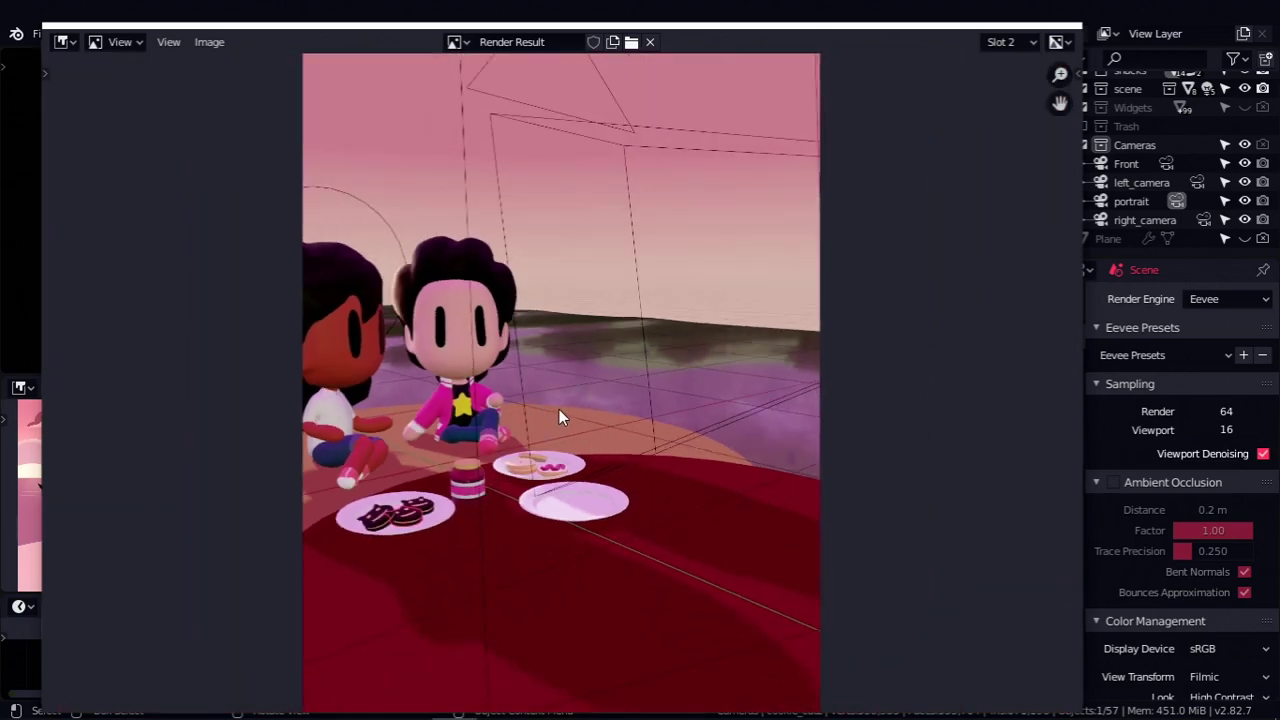
{"action": "key", "text": "Escape"}
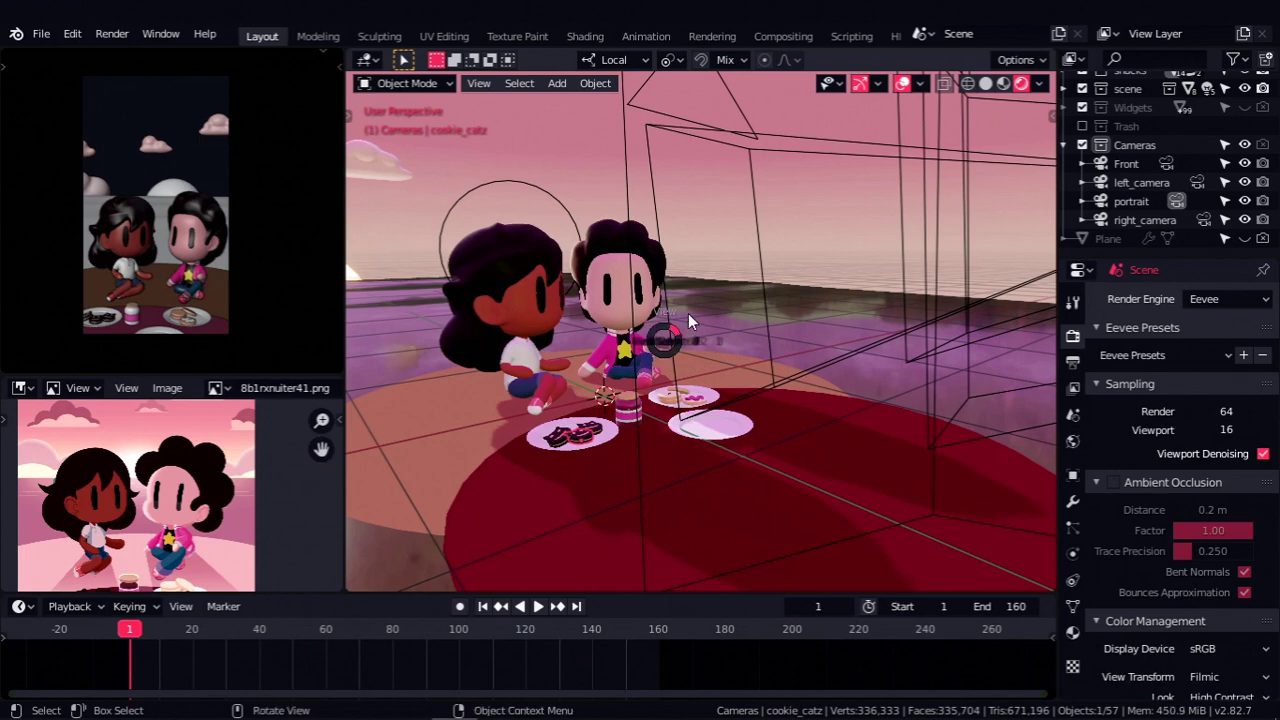
- Look through the scene camera, centre its frame and hide the viewport overlays
{"action": "key", "text": "grave"}
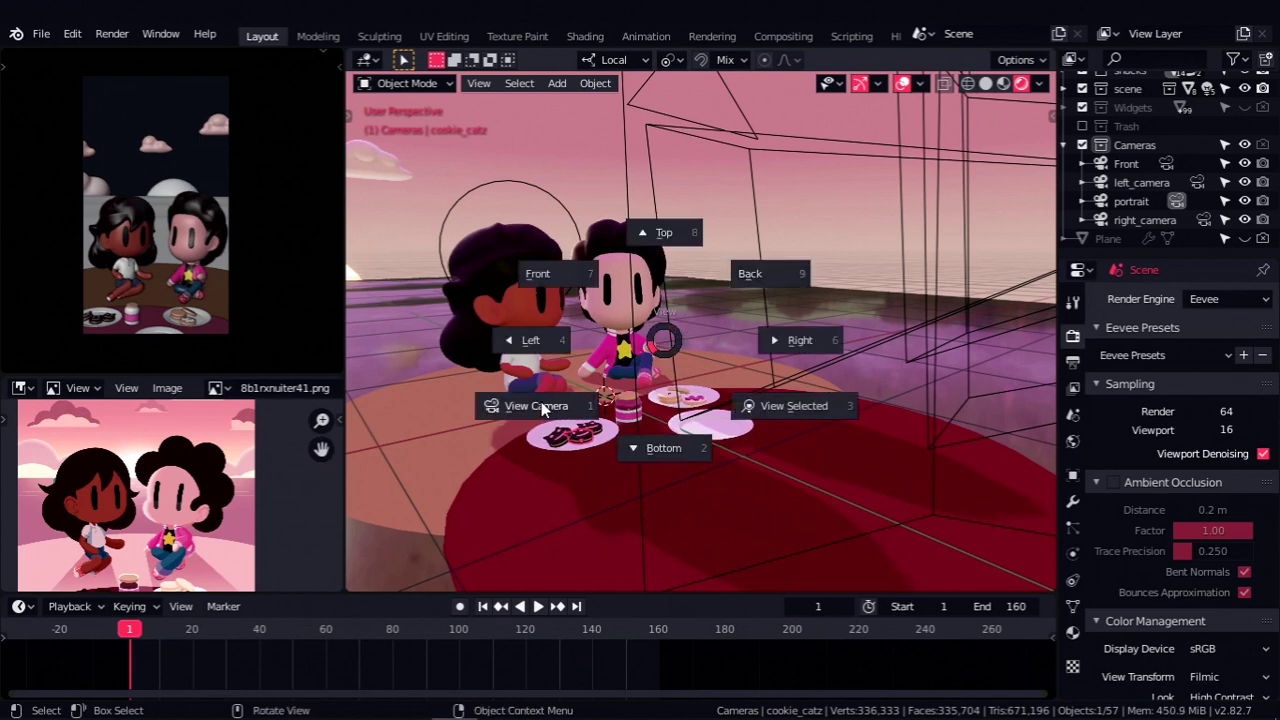
{"action": "left_click", "coordinate": [541, 401]}
{"action": "middle_click_drag", "start_coordinate": [551, 420], "coordinate": [551, 416], "text": "ctrl"}
{"action": "middle_click_drag", "start_coordinate": [551, 416], "coordinate": [543, 401], "text": "shift"}
{"action": "left_click", "coordinate": [902, 84]}
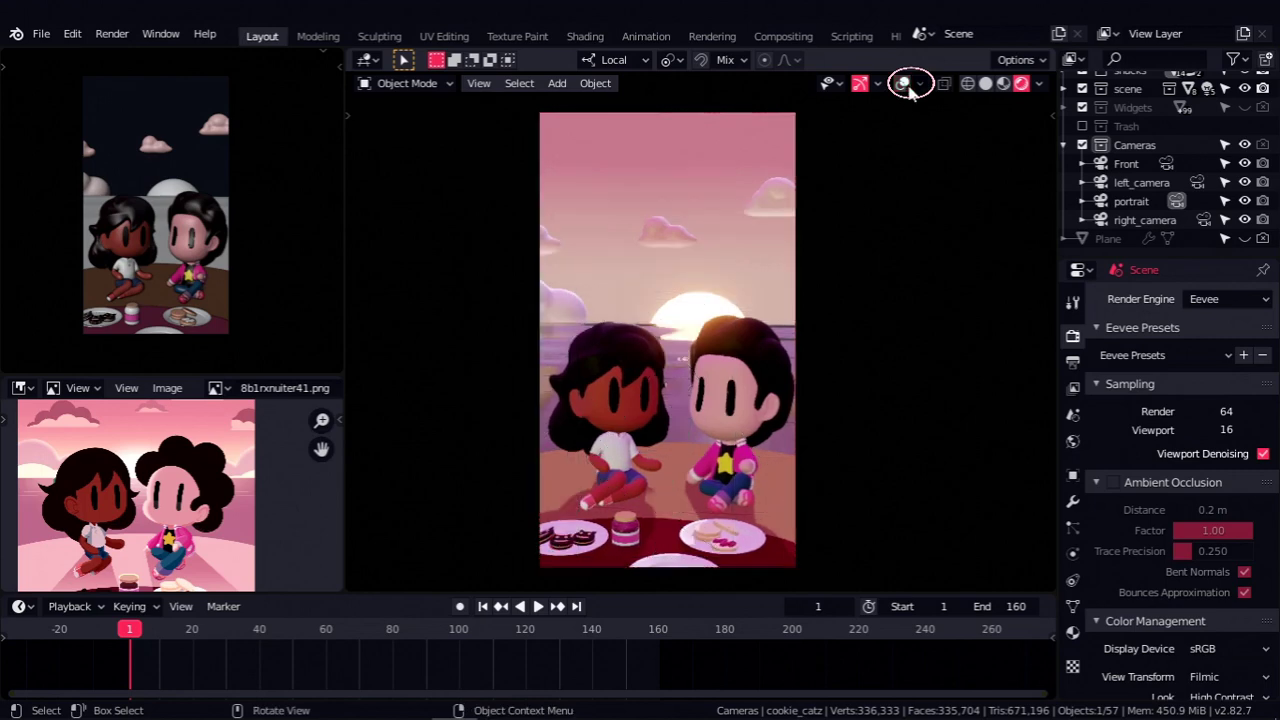
{"action": "scroll", "coordinate": [690, 400], "scroll_direction": "up", "scroll_amount": 1}
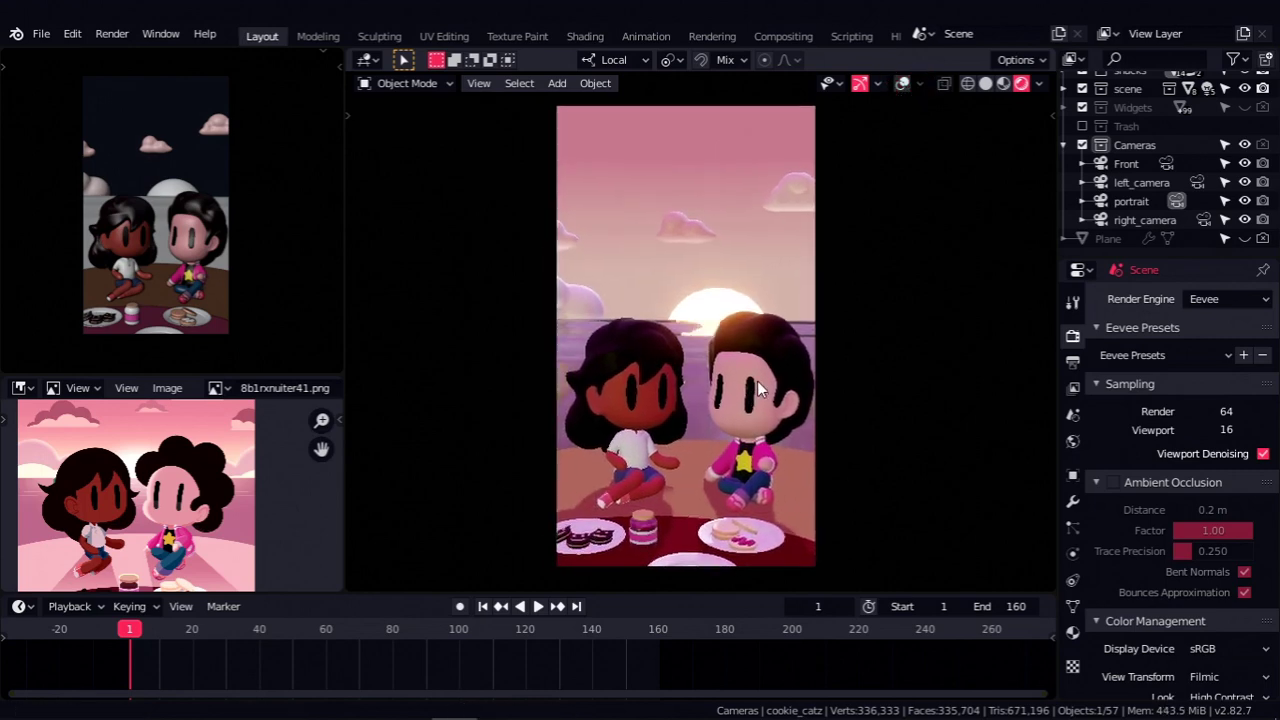
- Enable ambient occlusion and make a viewport render image of the camera view
{"action": "left_click", "coordinate": [1114, 483]}
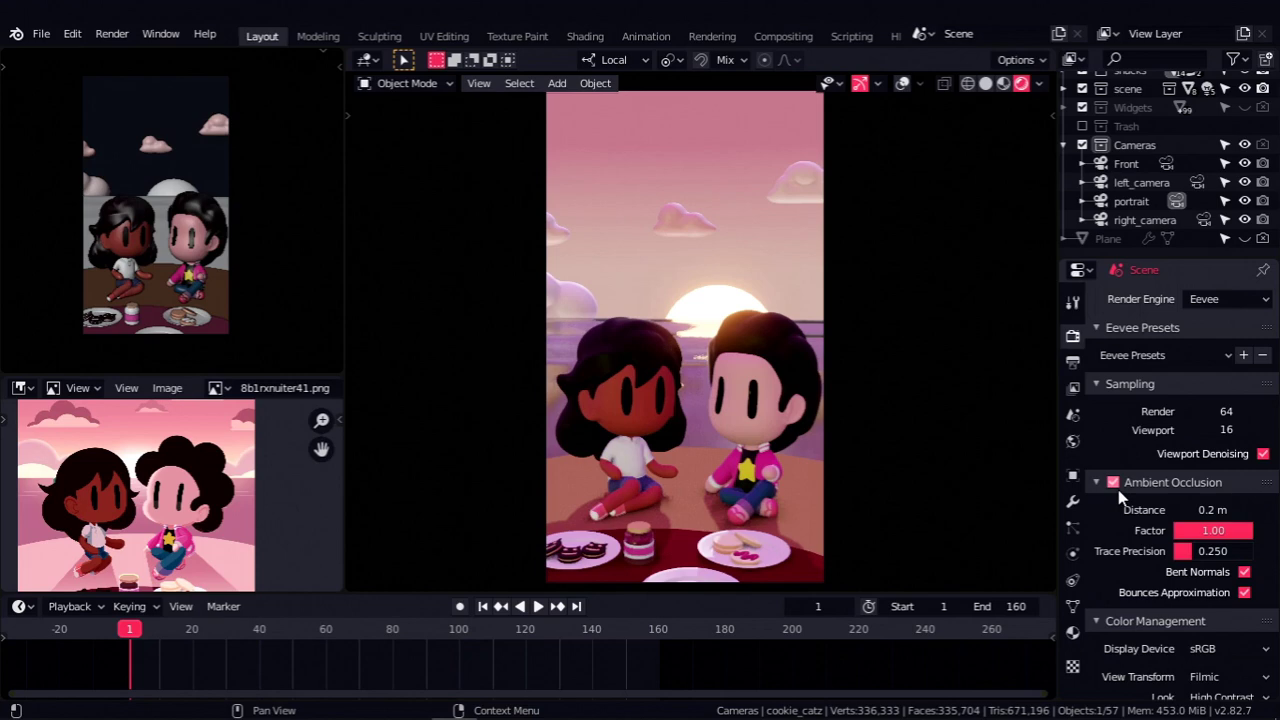
{"action": "left_click", "coordinate": [481, 85]}
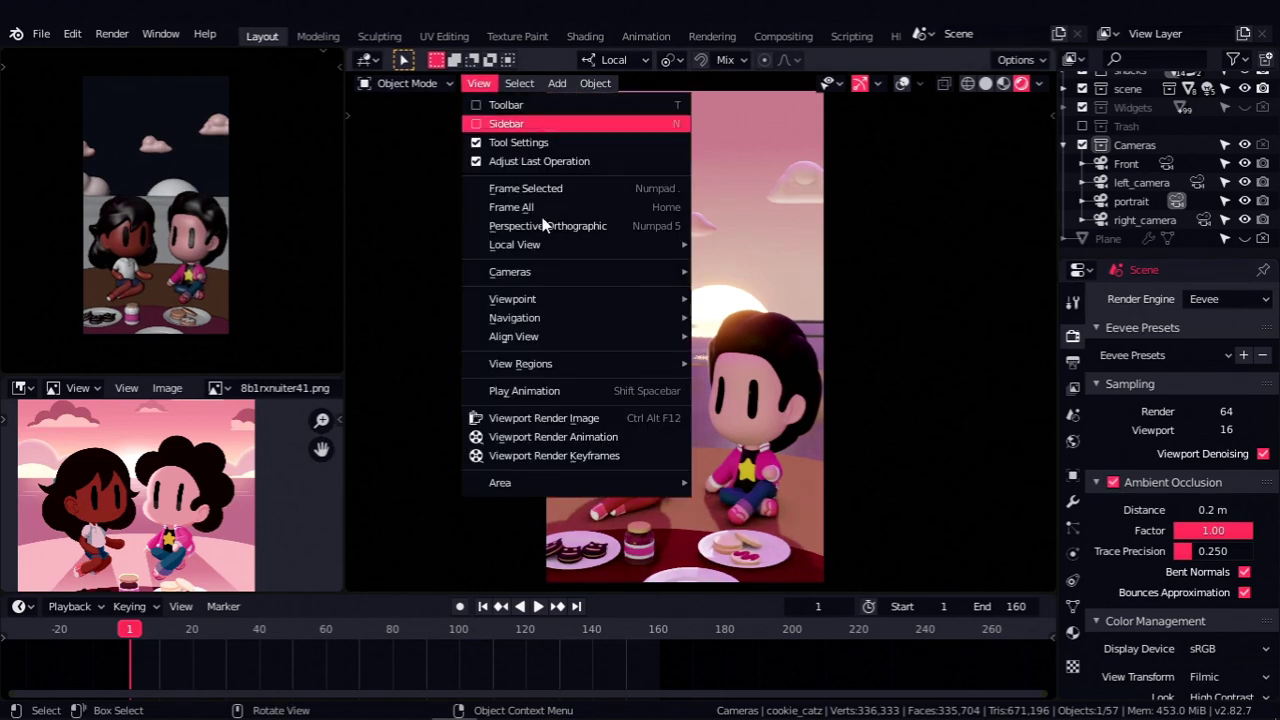
{"action": "left_click", "coordinate": [557, 420]}
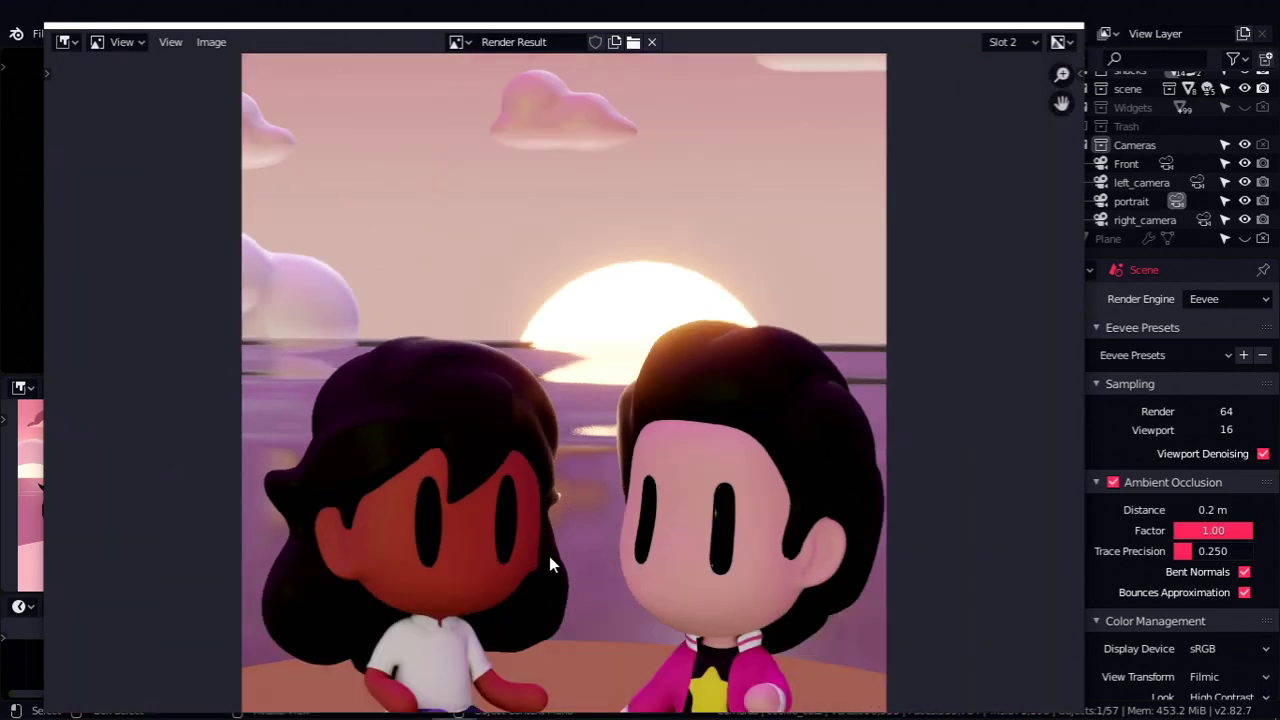
{"action": "scroll", "coordinate": [549, 556], "scroll_direction": "down", "scroll_amount": 2}
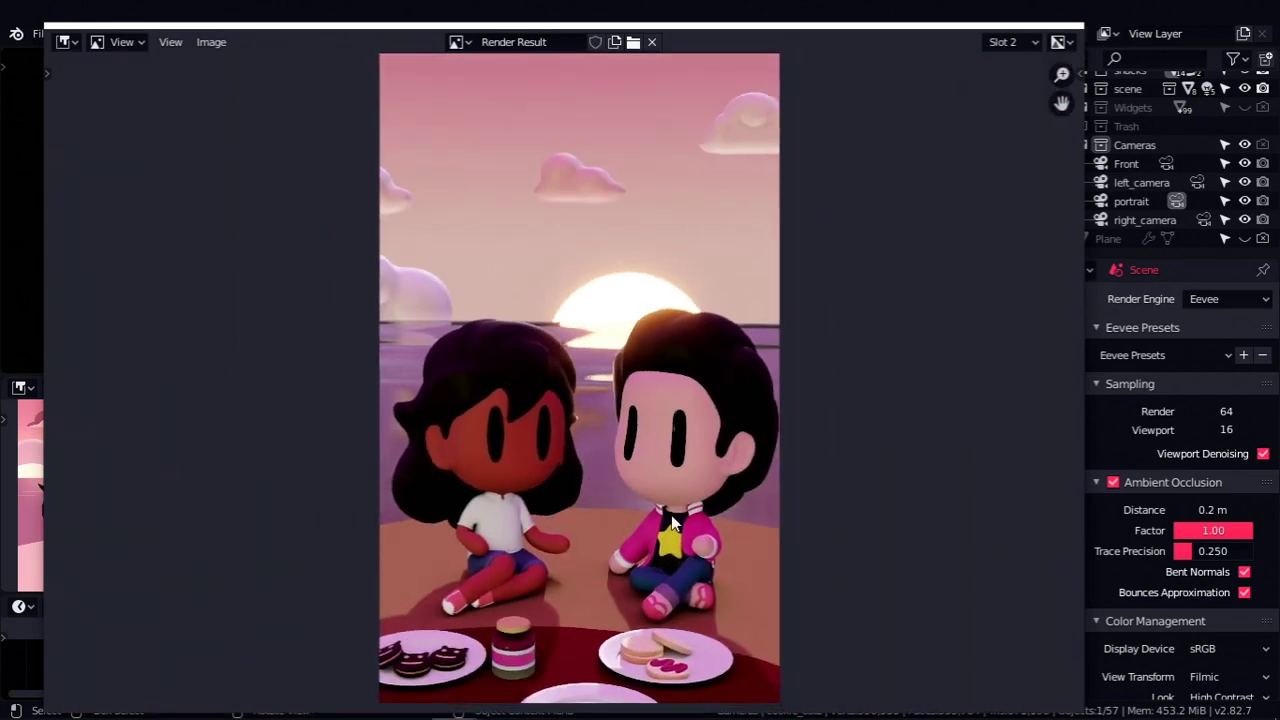
- Close the rendered image and switch the viewport to Solid shading
{"action": "key", "text": "Escape"}
{"action": "middle_click_drag", "start_coordinate": [840, 361], "coordinate": [823, 362], "text": "shift"}
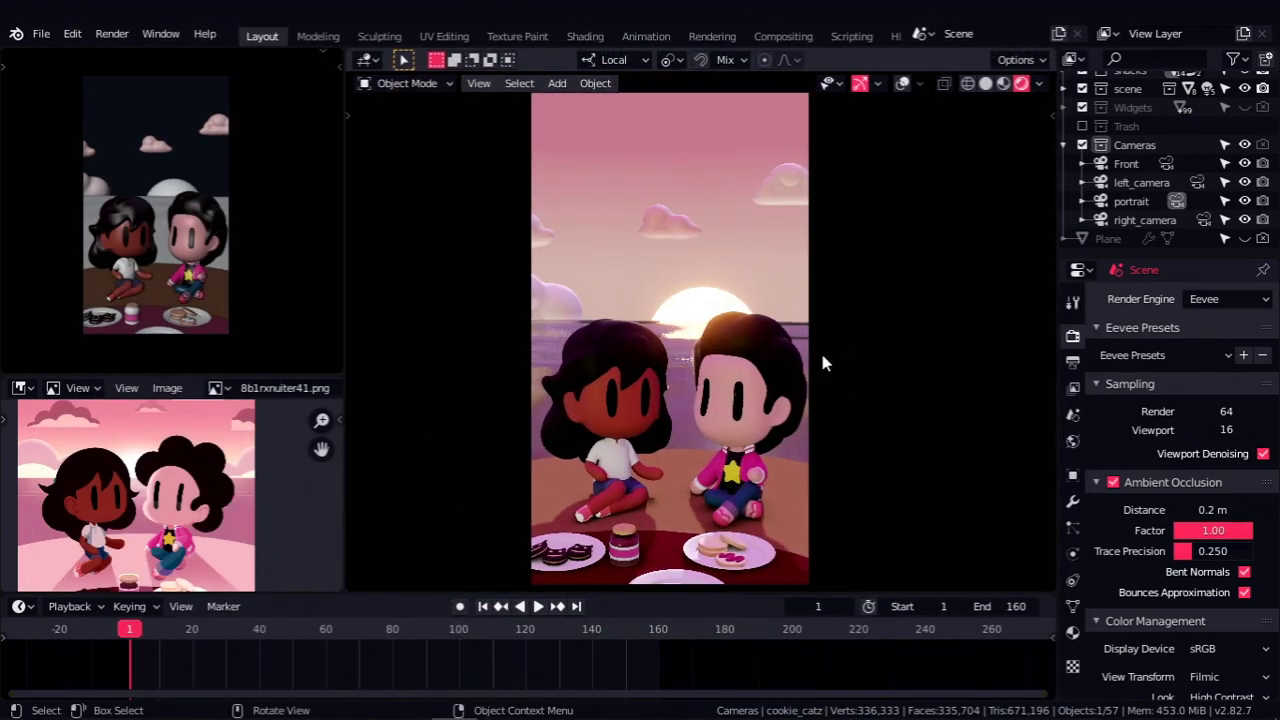
{"action": "left_click", "coordinate": [985, 84]}
- Go to the Compositing workspace and preview the outputs of the Render Layers node
{"action": "left_click", "coordinate": [798, 38]}
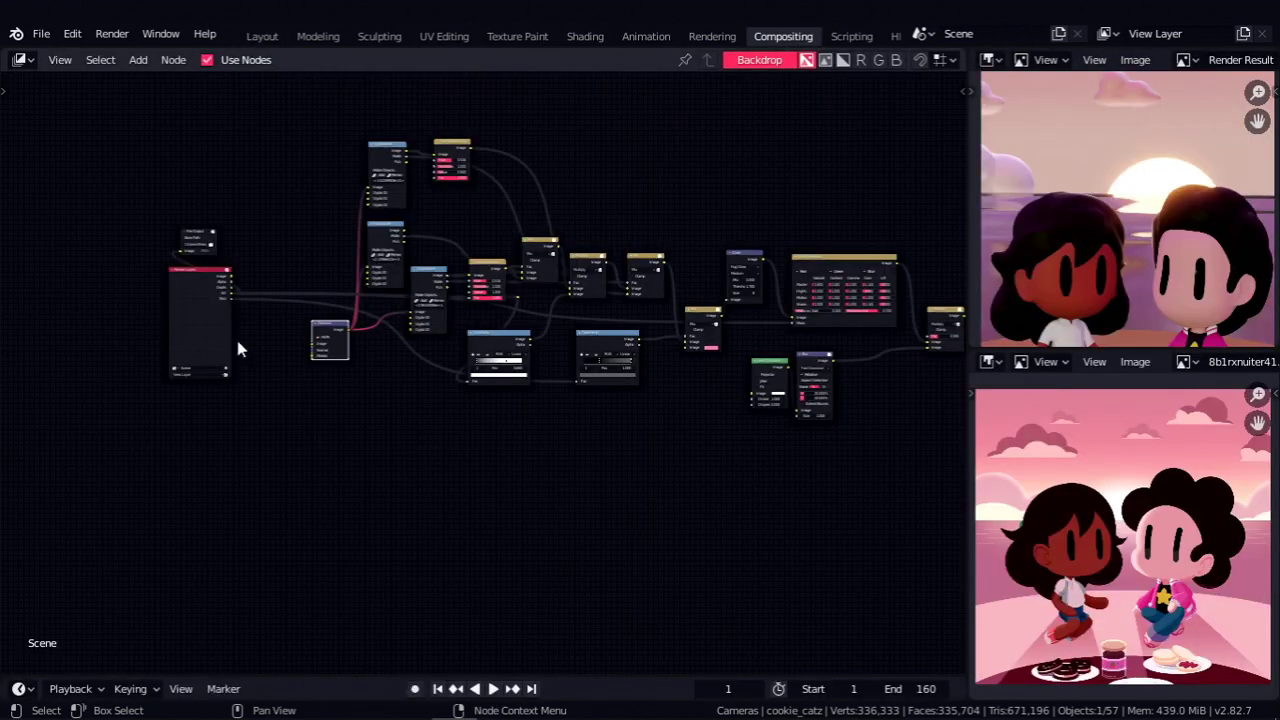
{"action": "scroll", "coordinate": [240, 344], "scroll_direction": "up", "scroll_amount": 1}
{"action": "middle_click_drag", "start_coordinate": [265, 349], "coordinate": [280, 376]}
{"action": "middle_click_drag", "start_coordinate": [186, 295], "coordinate": [138, 315]}
{"action": "left_click", "coordinate": [136, 320], "text": "ctrl+shift"}
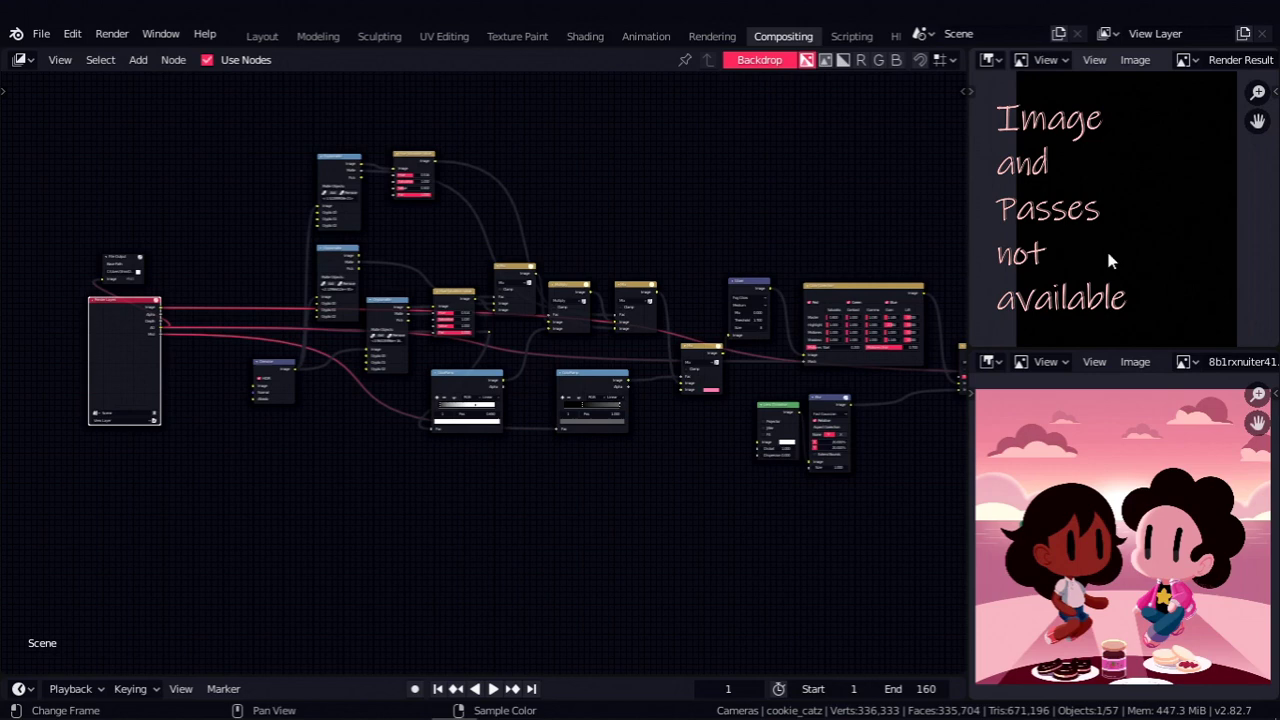
{"action": "middle_click_drag", "start_coordinate": [165, 410], "coordinate": [533, 321], "text": "ctrl"}
{"action": "left_click", "coordinate": [259, 303], "text": "ctrl+shift"}
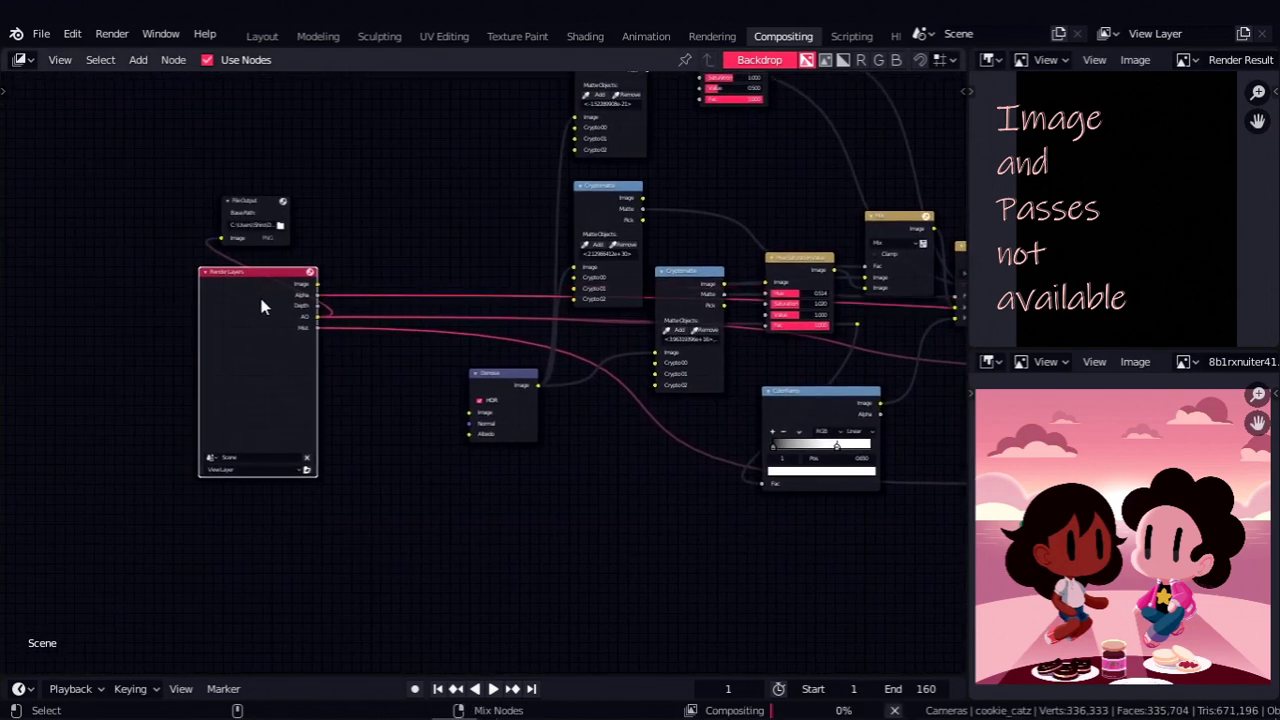
{"action": "left_click", "coordinate": [257, 308], "text": "ctrl+shift"}
{"action": "left_click", "coordinate": [256, 309], "text": "ctrl+shift"}
{"action": "left_click", "coordinate": [247, 319], "text": "ctrl+shift"}
{"action": "left_click", "coordinate": [244, 321], "text": "ctrl+shift"}
{"action": "left_click", "coordinate": [249, 318], "text": "ctrl+shift"}
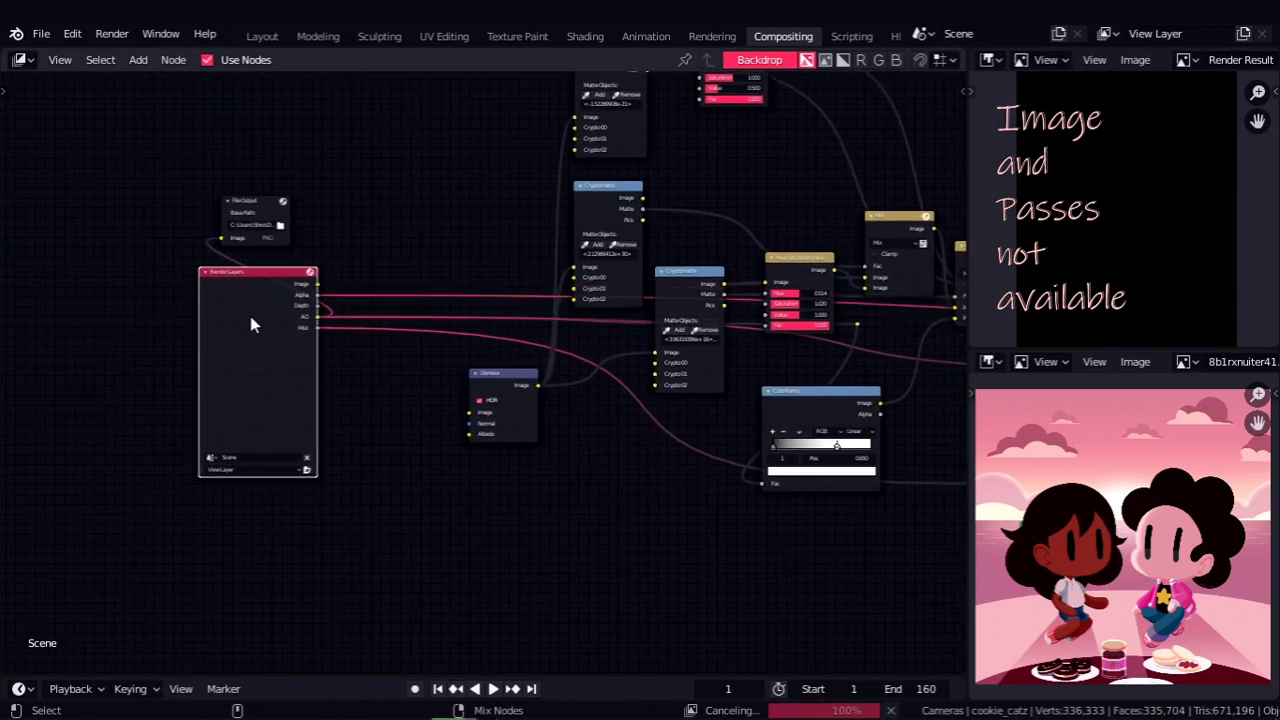
{"action": "left_click", "coordinate": [258, 337], "text": "ctrl+shift"}
{"action": "middle_click_drag", "start_coordinate": [277, 334], "coordinate": [289, 334]}
{"action": "mouse_move", "coordinate": [1085, 240]}
{"action": "middle_mouse_down", "text": "ctrl"}
{"action": "mouse_move", "coordinate": [1076, 264]}
{"action": "mouse_move", "coordinate": [1091, 256]}
{"action": "middle_mouse_up", "text": "ctrl"}
- Return to the Layout workspace and set the output resolution percentage to 120%
{"action": "left_click", "coordinate": [264, 38]}
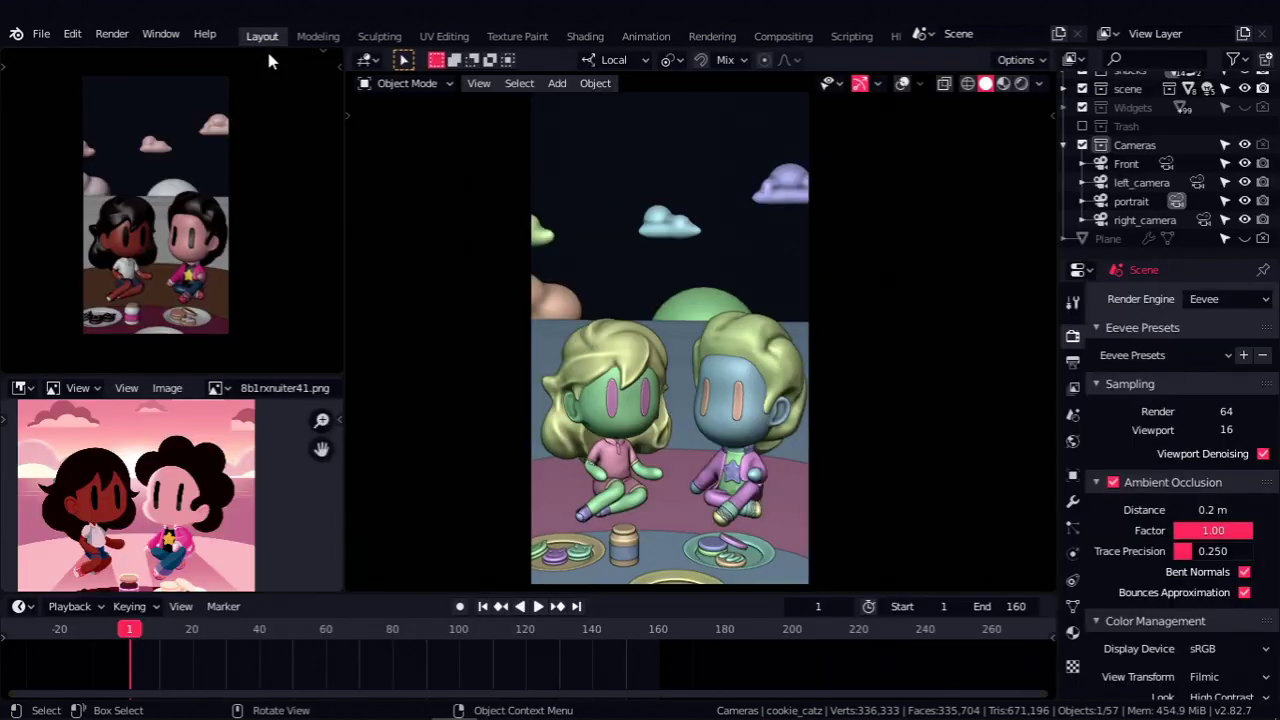
{"action": "left_click", "coordinate": [1072, 363]}
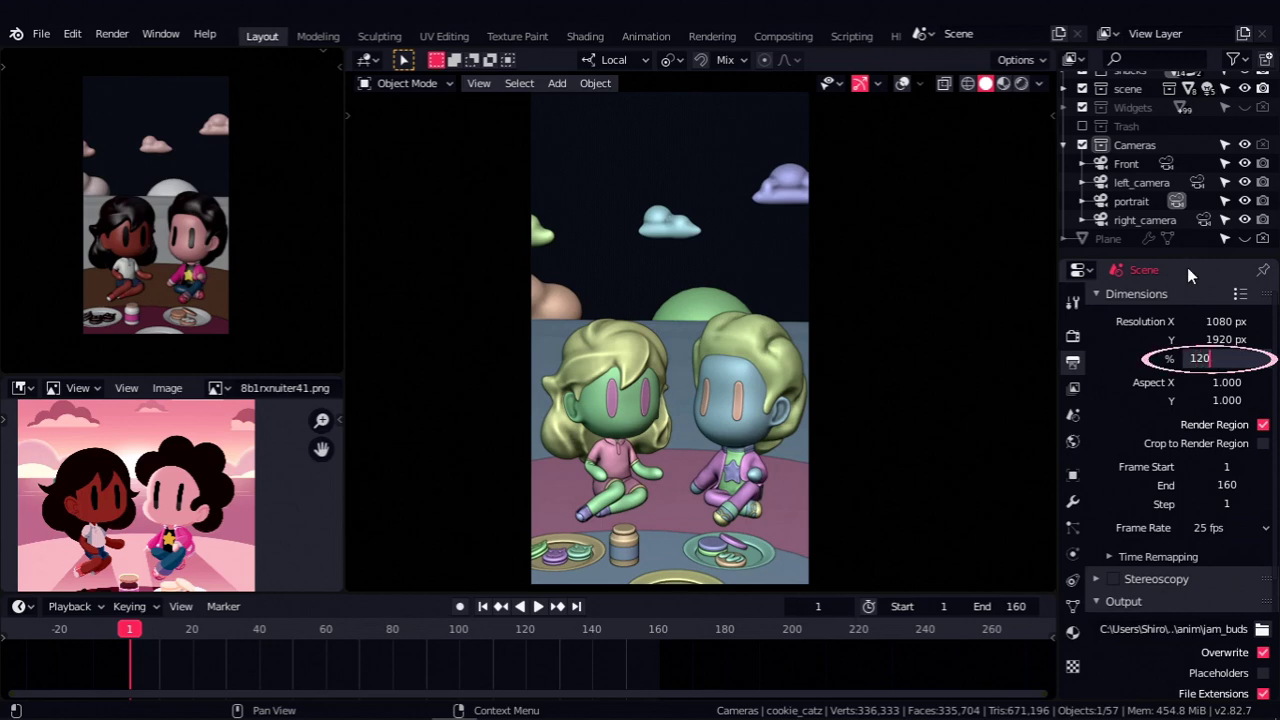
{"action": "key", "text": "Return"}
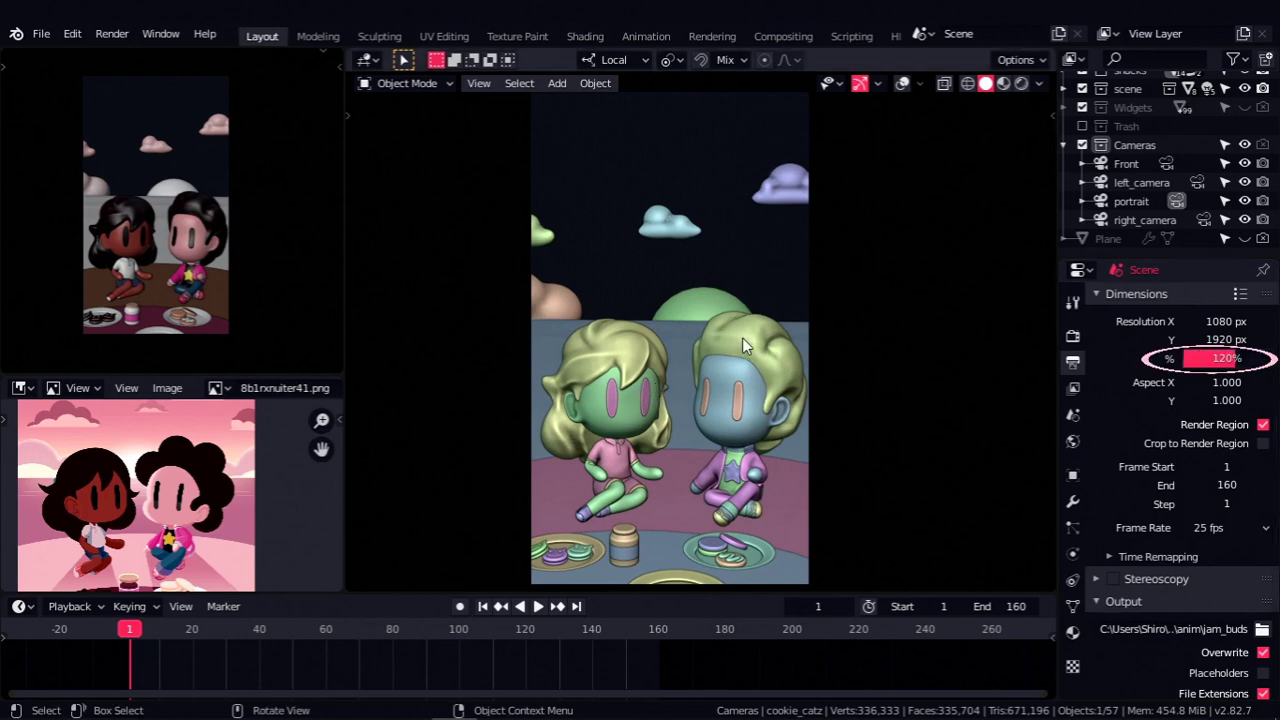
- Switch the camera view to Rendered shading and make a viewport render image
{"action": "scroll", "coordinate": [742, 337], "scroll_direction": "down", "scroll_amount": 1}
{"action": "key", "text": "z"}
{"action": "left_click", "coordinate": [677, 322]}
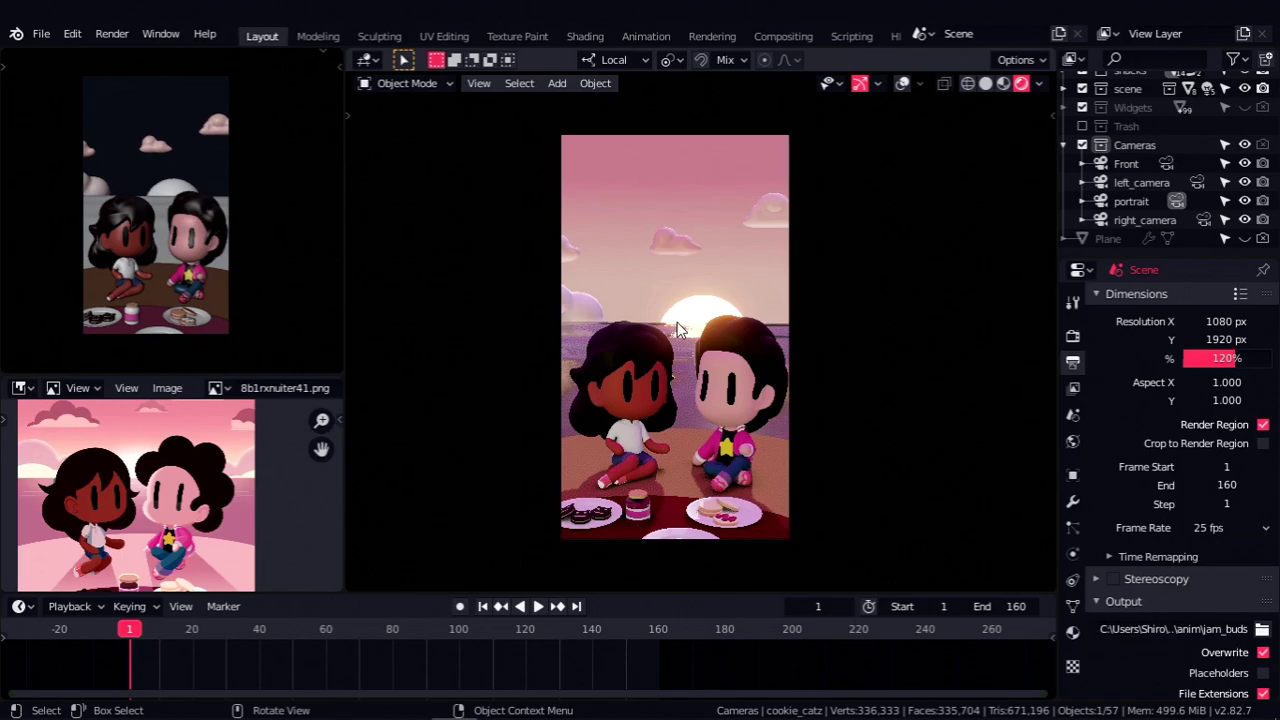
{"action": "left_click", "coordinate": [482, 88]}
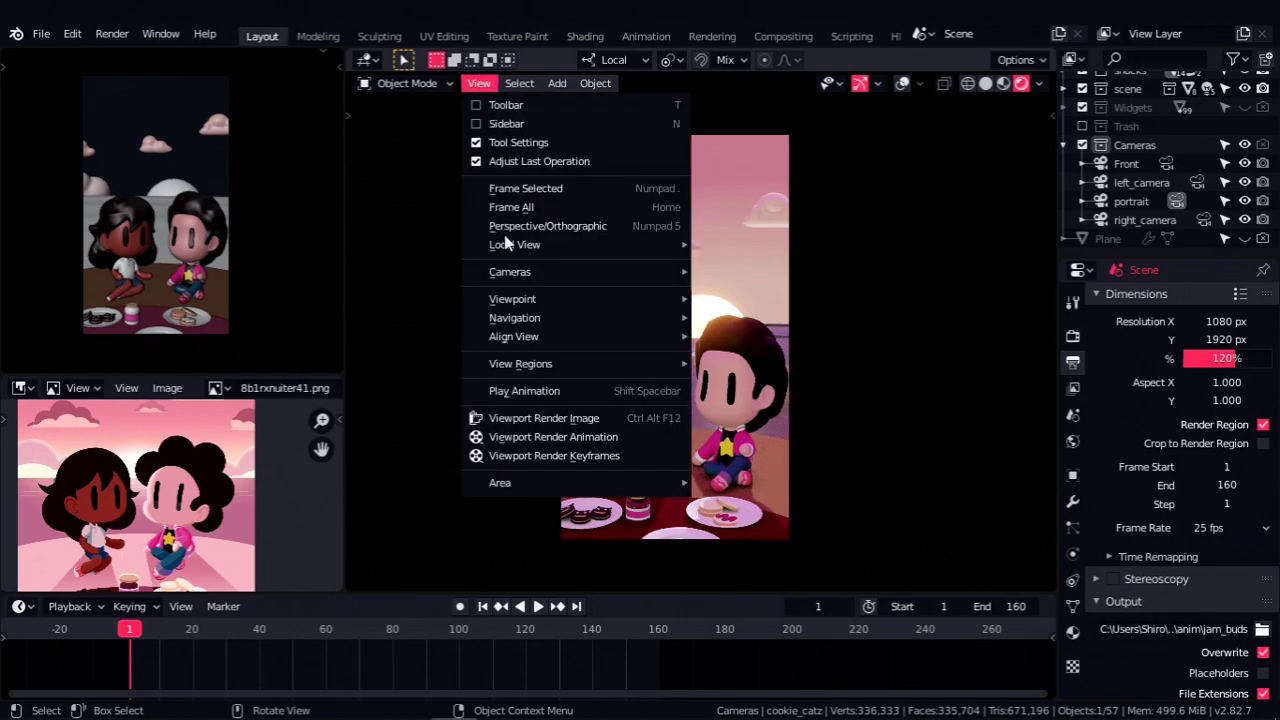
{"action": "left_click", "coordinate": [568, 417]}
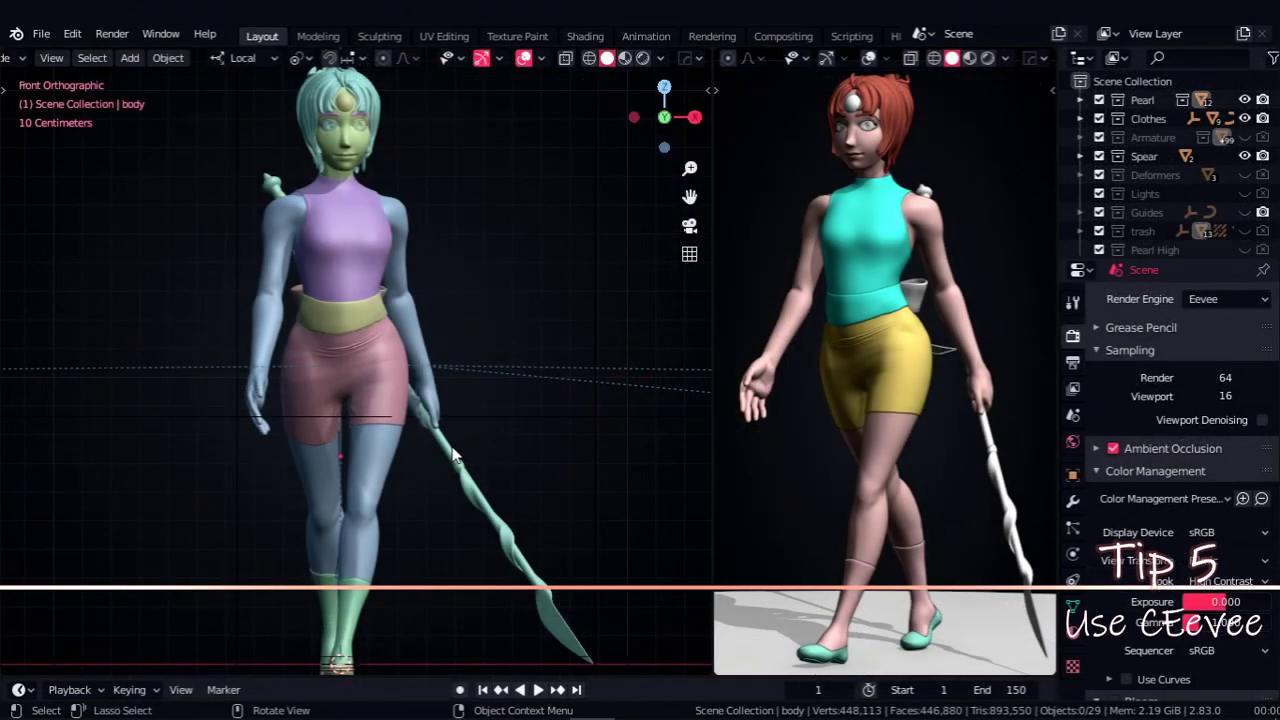
- View the spear-carrying character from several angles and select her body
{"action": "middle_click_drag", "start_coordinate": [458, 455], "coordinate": [472, 310]}
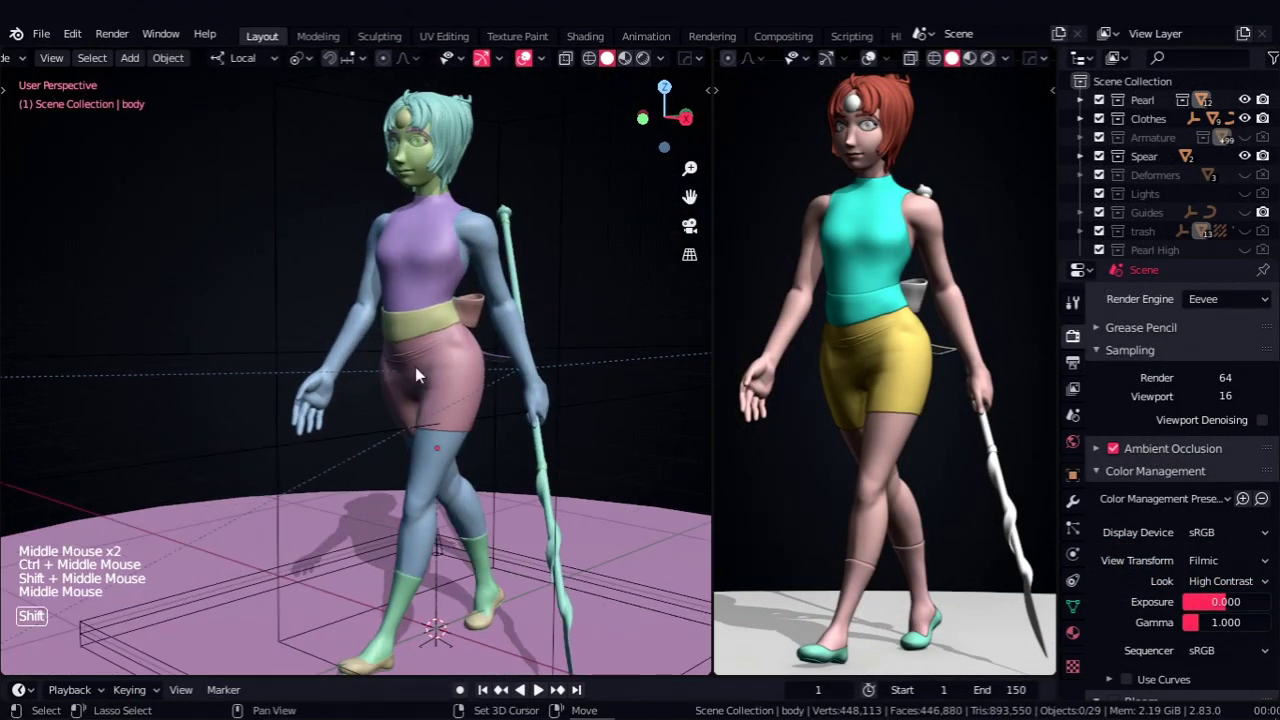
{"action": "middle_click_drag", "start_coordinate": [415, 367], "coordinate": [435, 451], "text": "shift"}
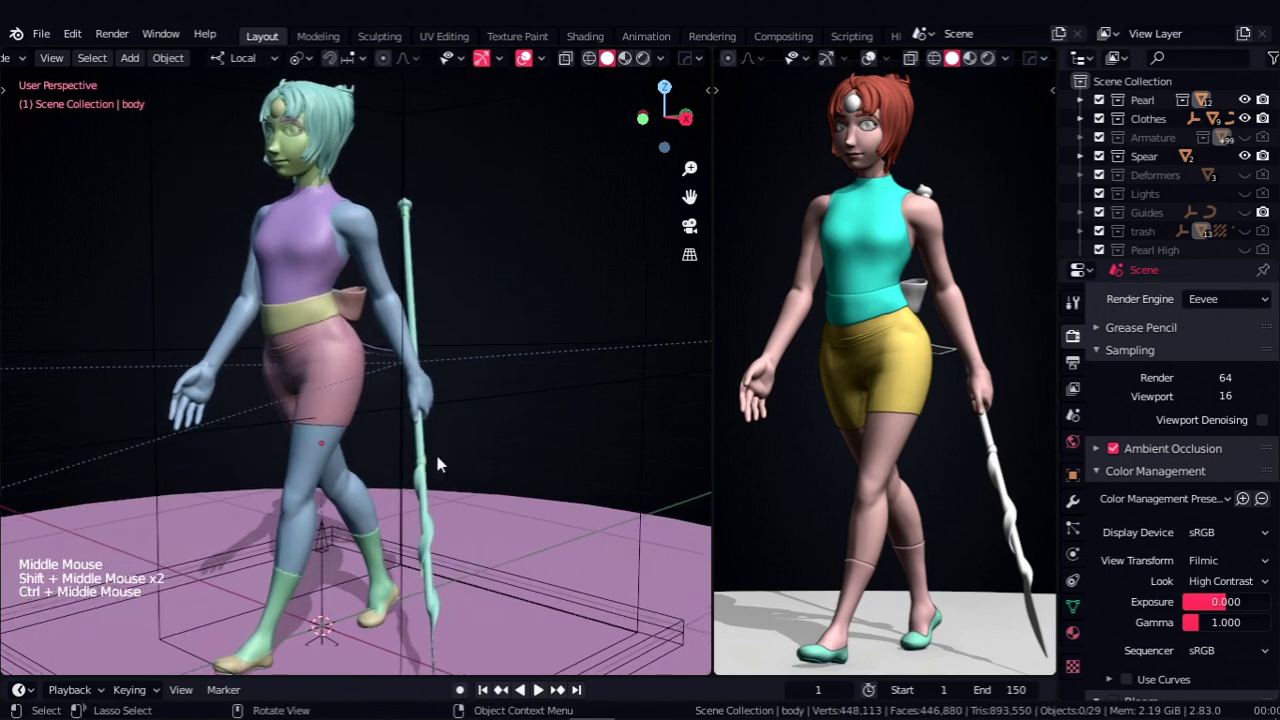
{"action": "middle_click_drag", "start_coordinate": [1157, 598], "coordinate": [1104, 606]}
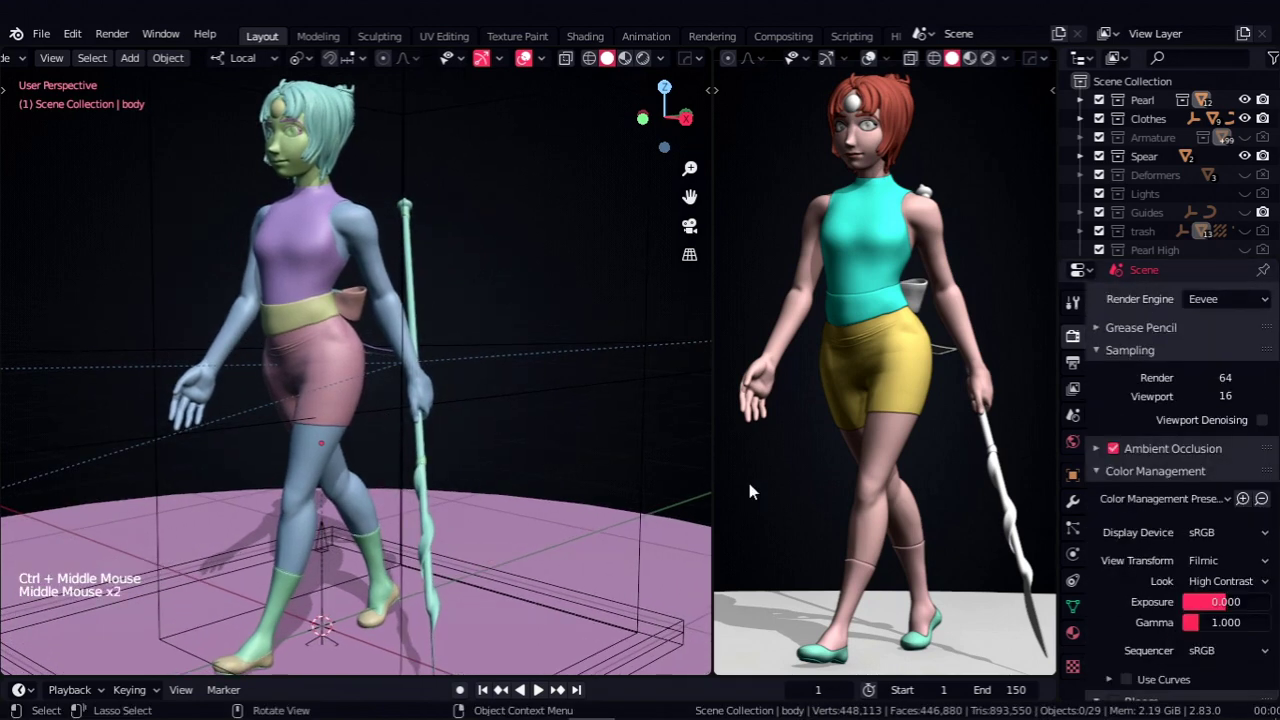
{"action": "middle_click_drag", "start_coordinate": [480, 440], "coordinate": [470, 316], "text": "shift"}
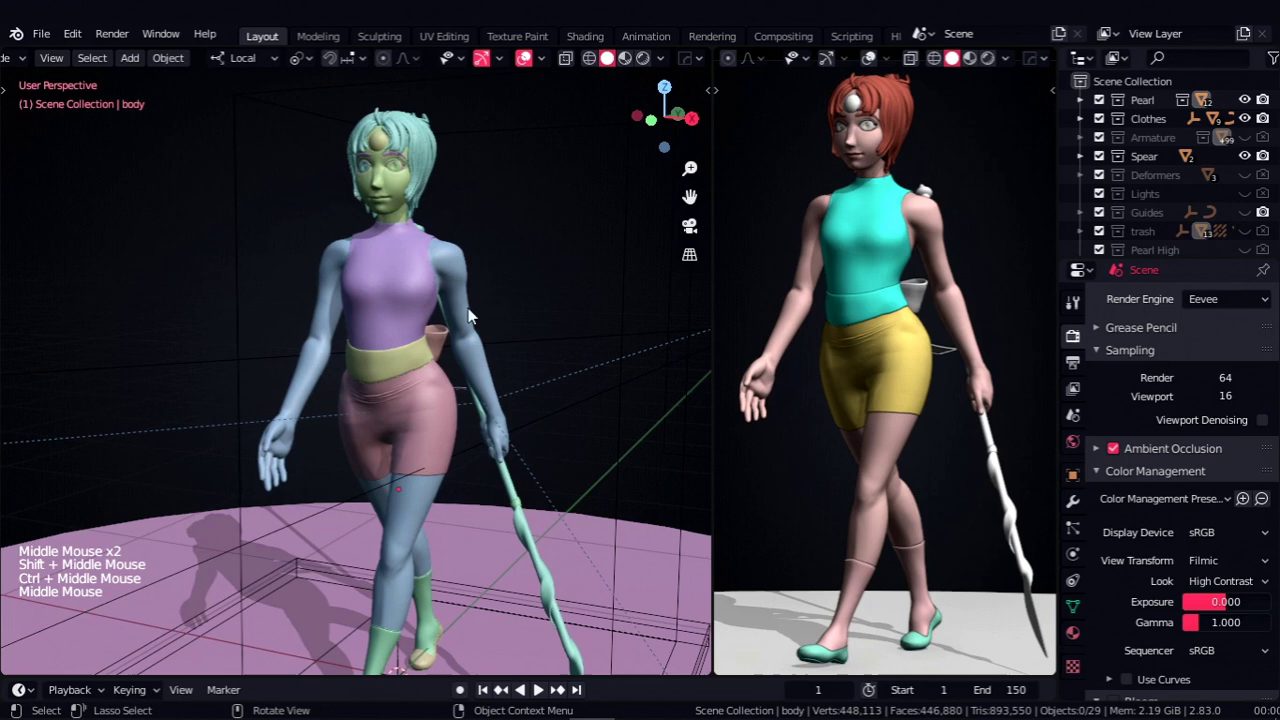
{"action": "left_click", "coordinate": [480, 355]}
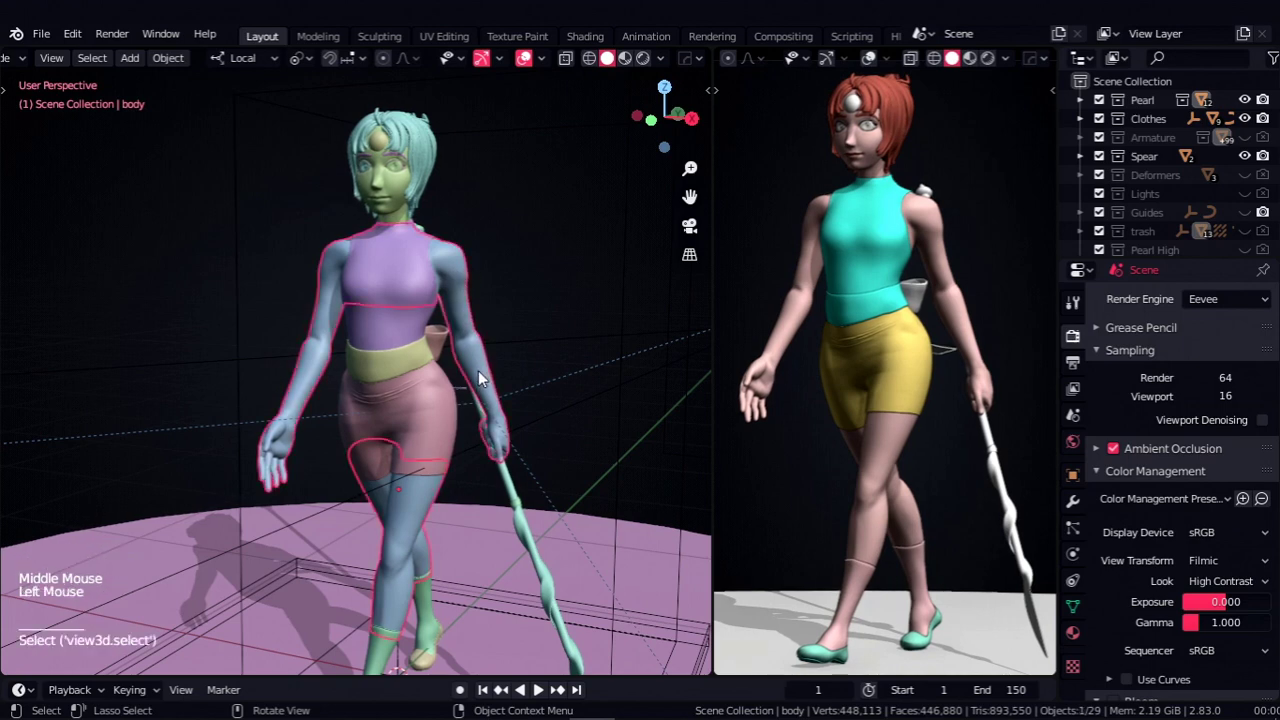
{"action": "middle_click_drag", "start_coordinate": [503, 397], "coordinate": [405, 400]}
{"action": "middle_click_drag", "start_coordinate": [405, 400], "coordinate": [350, 420], "text": "ctrl"}
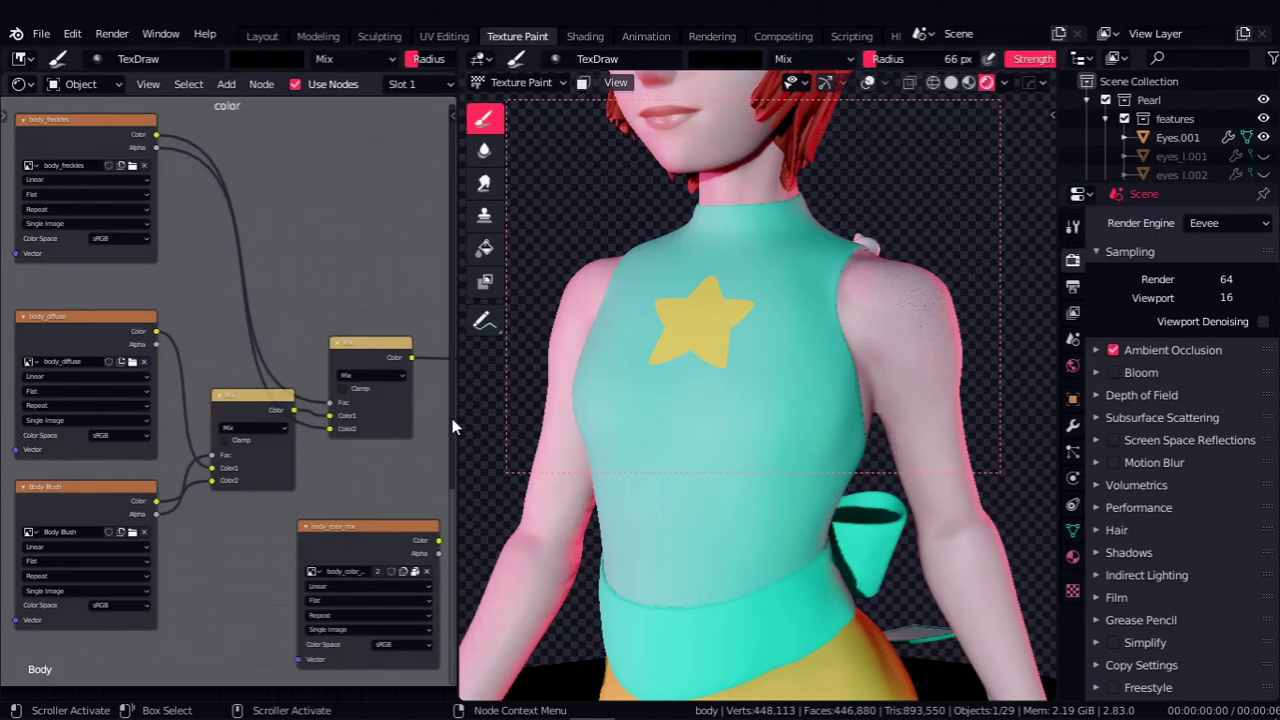
- Preview the body_freckles, body_diffuse and Body Blush textures and their final Mix node one after another on the body
{"action": "middle_click_drag", "start_coordinate": [302, 408], "coordinate": [299, 443], "text": "ctrl"}
{"action": "middle_click_drag", "start_coordinate": [299, 443], "coordinate": [301, 434], "text": "ctrl"}
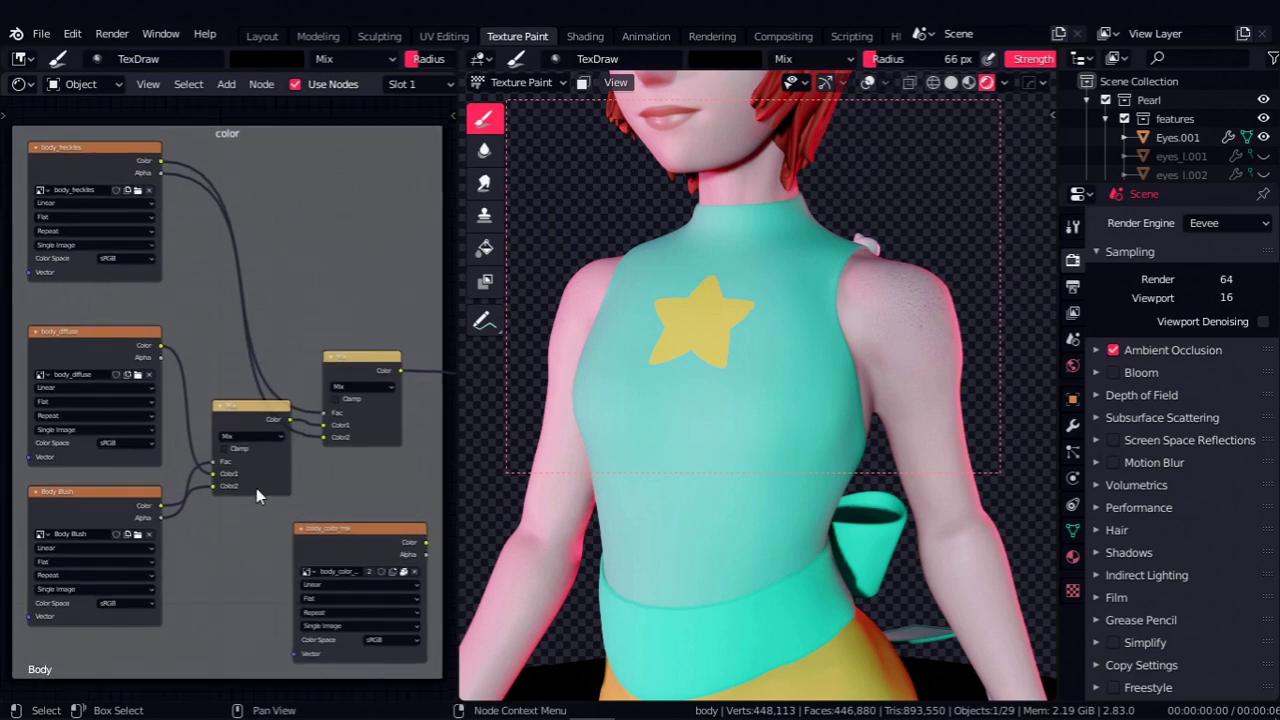
{"action": "left_click", "coordinate": [115, 161], "text": "ctrl+shift"}
{"action": "left_click", "coordinate": [98, 342], "text": "ctrl+shift"}
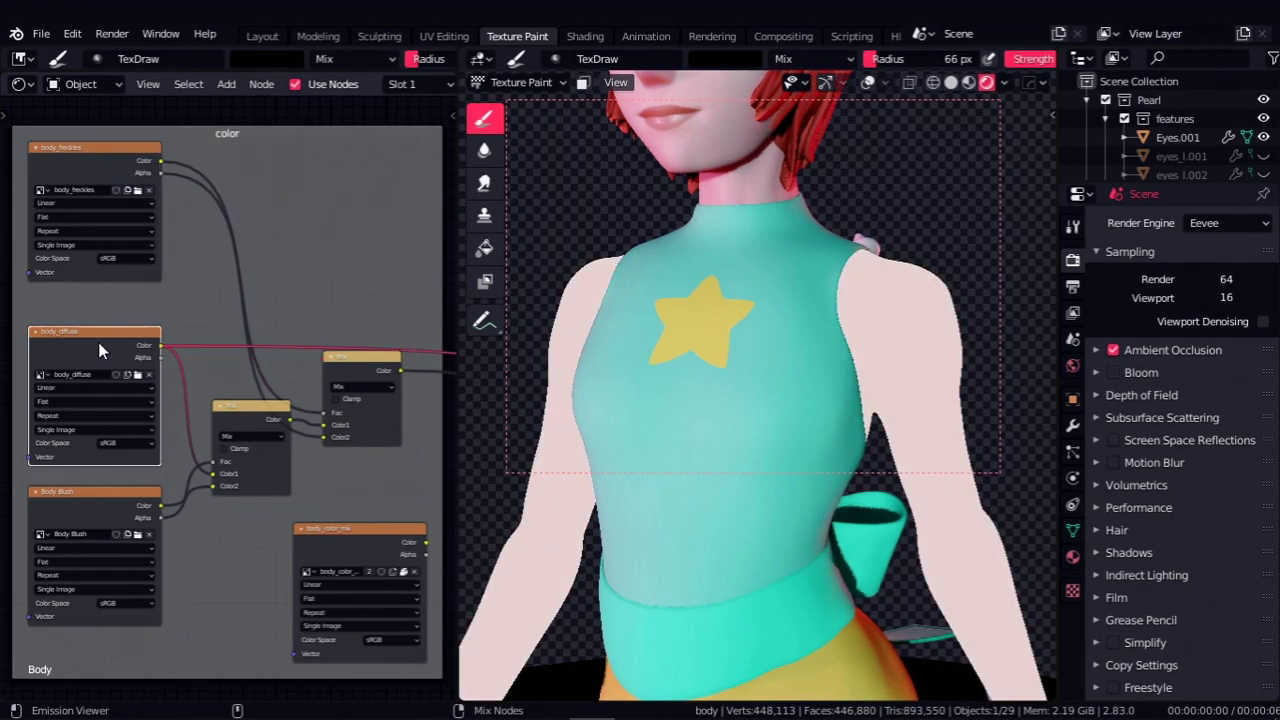
{"action": "left_click", "coordinate": [116, 502], "text": "ctrl+shift"}
{"action": "left_click", "coordinate": [334, 371], "text": "ctrl+shift"}
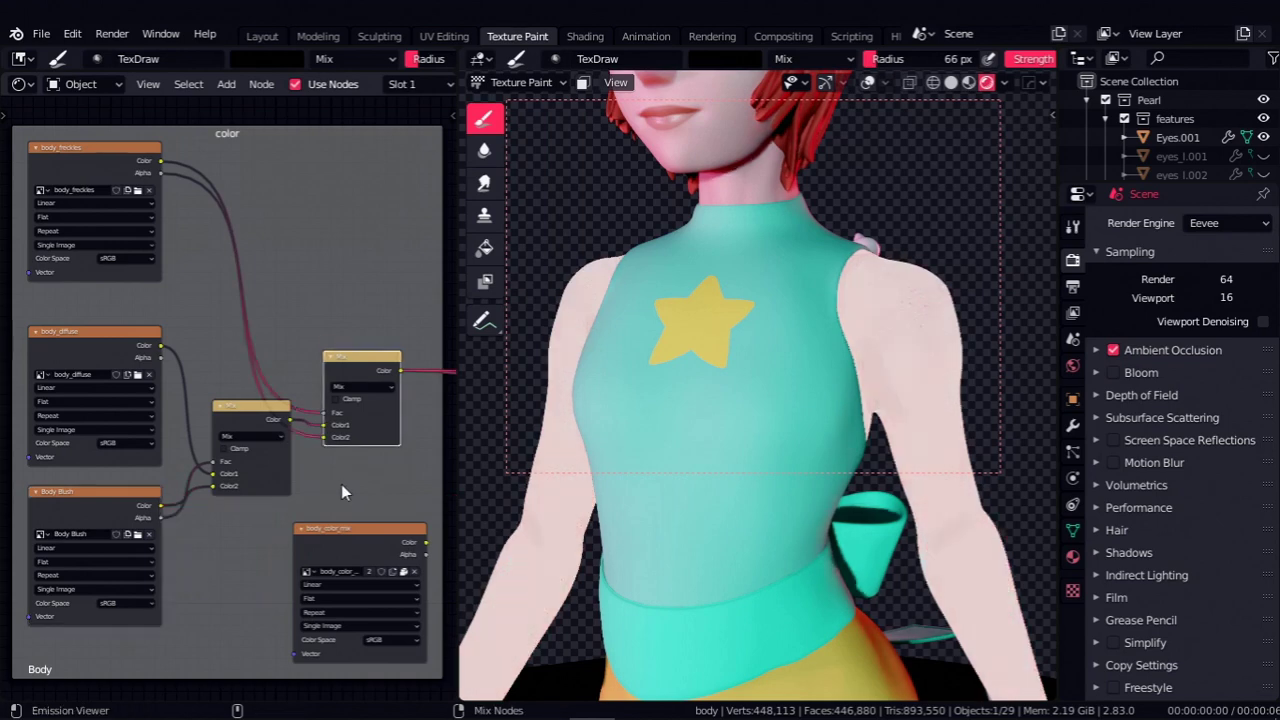
- Connect the body's Principled BSDF back to the material output to show the full shading
{"action": "middle_click_drag", "start_coordinate": [303, 436], "coordinate": [235, 408]}
{"action": "scroll", "coordinate": [237, 412], "scroll_direction": "down", "scroll_amount": 3}
{"action": "scroll", "coordinate": [274, 490], "scroll_direction": "down", "scroll_amount": 2}
{"action": "mouse_move", "coordinate": [266, 508]}
{"action": "middle_mouse_down"}
{"action": "mouse_move", "coordinate": [248, 462]}
{"action": "mouse_move", "coordinate": [208, 464]}
{"action": "middle_mouse_up"}
{"action": "scroll", "coordinate": [206, 463], "scroll_direction": "down", "scroll_amount": 2}
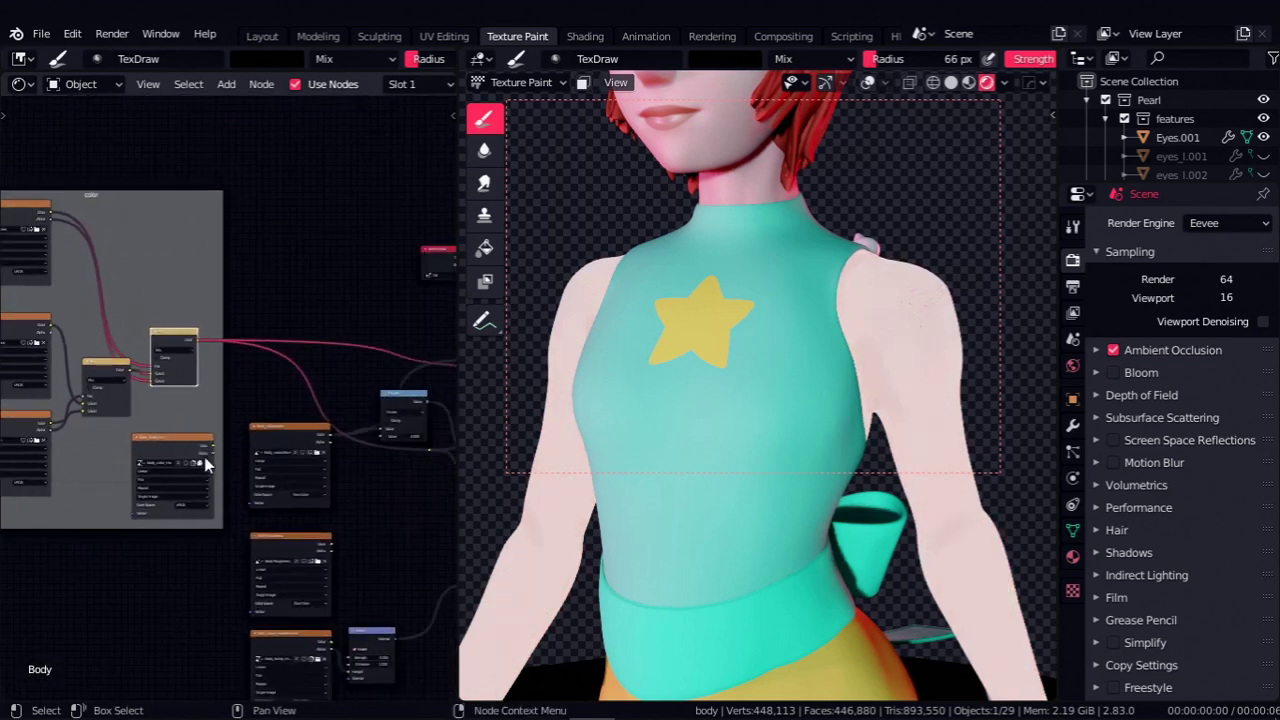
{"action": "scroll", "coordinate": [215, 445], "scroll_direction": "up", "scroll_amount": 1}
{"action": "middle_click_drag", "start_coordinate": [232, 402], "coordinate": [246, 426]}
{"action": "middle_click_drag", "start_coordinate": [430, 436], "coordinate": [101, 425]}
{"action": "left_click", "coordinate": [212, 445], "text": "ctrl+shift"}
{"action": "middle_click_drag", "start_coordinate": [282, 404], "coordinate": [384, 314]}
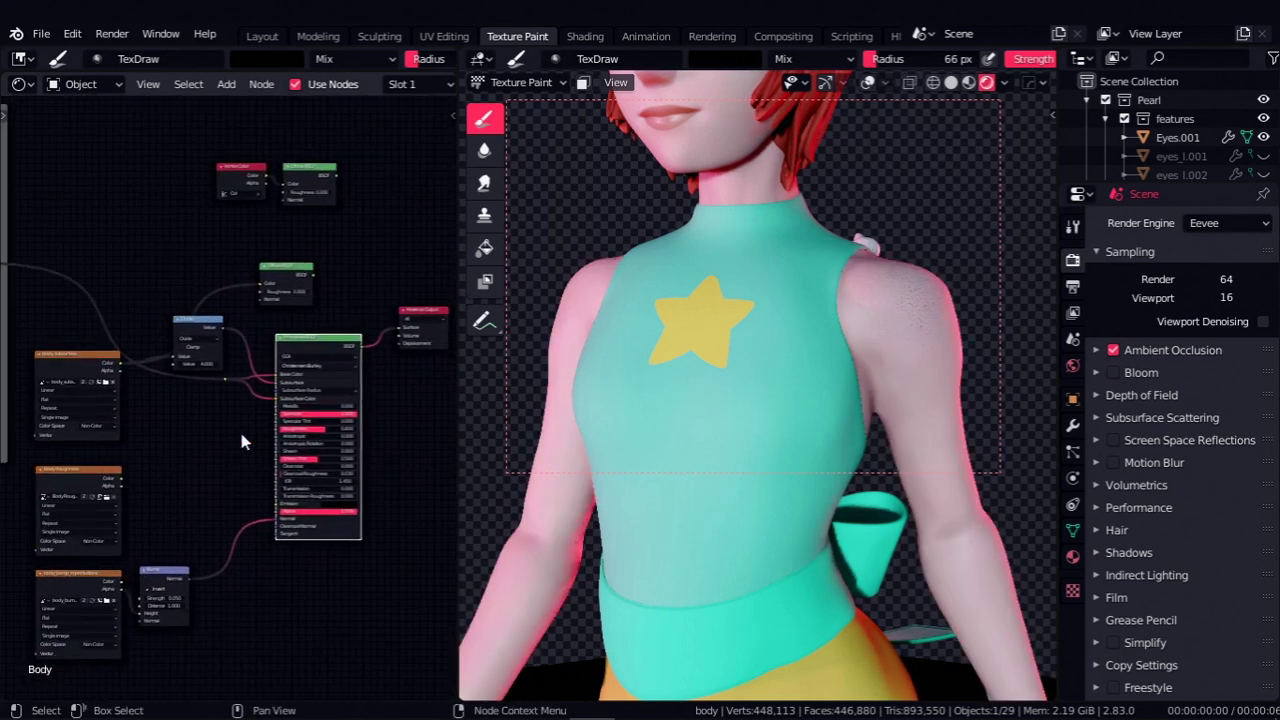
- Link the Body Roughness image's Color output to the Roughness input of the Principled BSDF
{"action": "middle_click_drag", "start_coordinate": [228, 396], "coordinate": [203, 345], "text": "ctrl"}
{"action": "left_click_drag", "start_coordinate": [79, 509], "coordinate": [107, 507]}
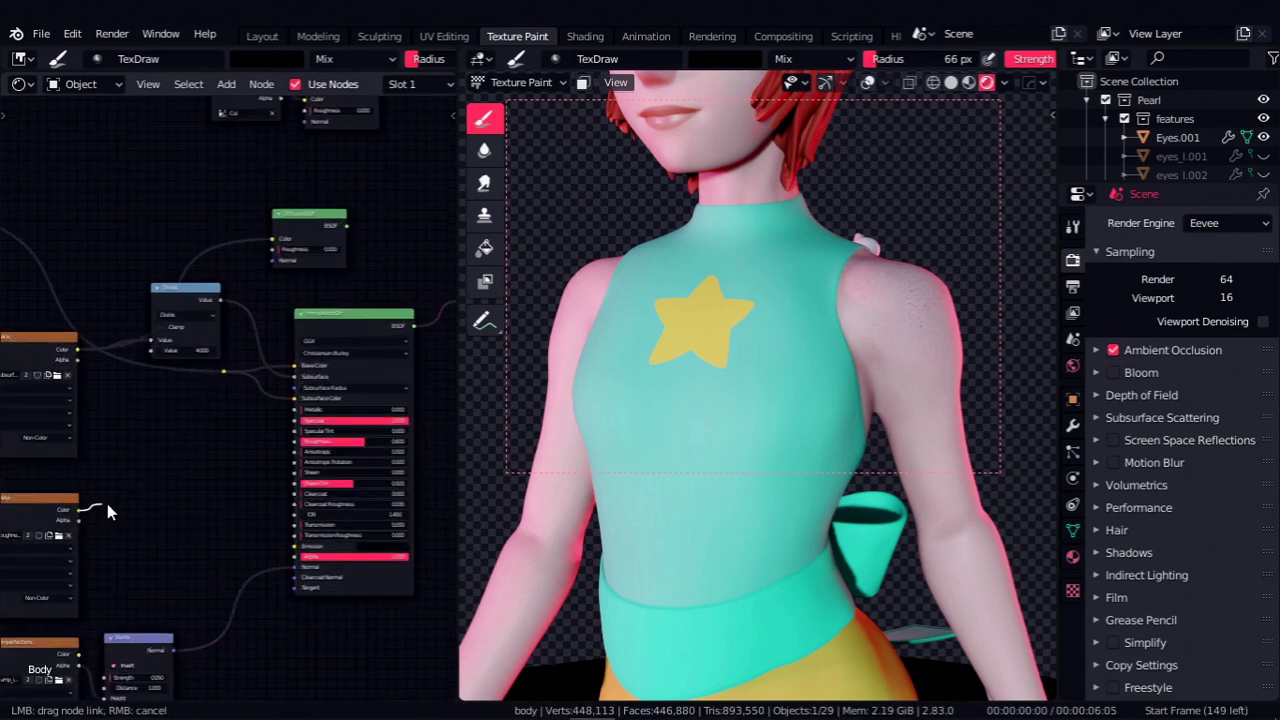
{"action": "left_click_drag", "start_coordinate": [310, 463], "coordinate": [296, 440]}
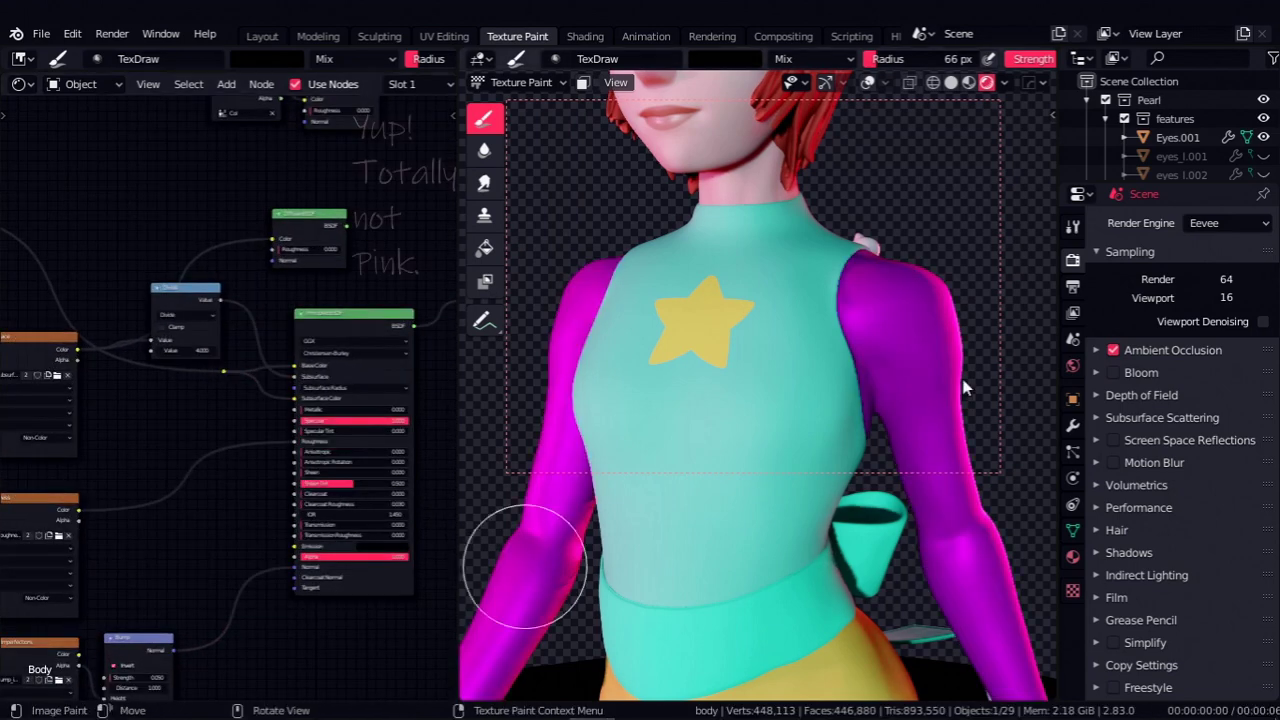
- Switch the render engine to Cycles
{"action": "middle_click_drag", "start_coordinate": [273, 503], "coordinate": [355, 478]}
{"action": "left_click", "coordinate": [1211, 224]}
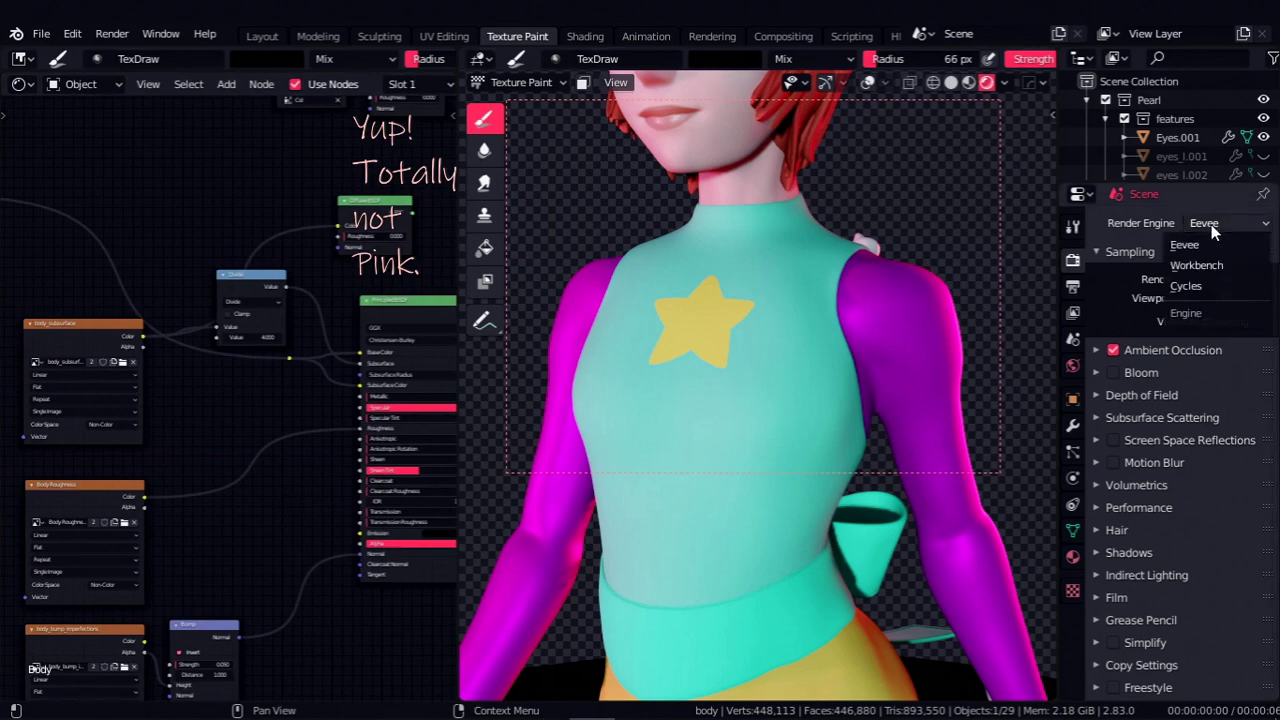
{"action": "left_click", "coordinate": [1190, 286]}
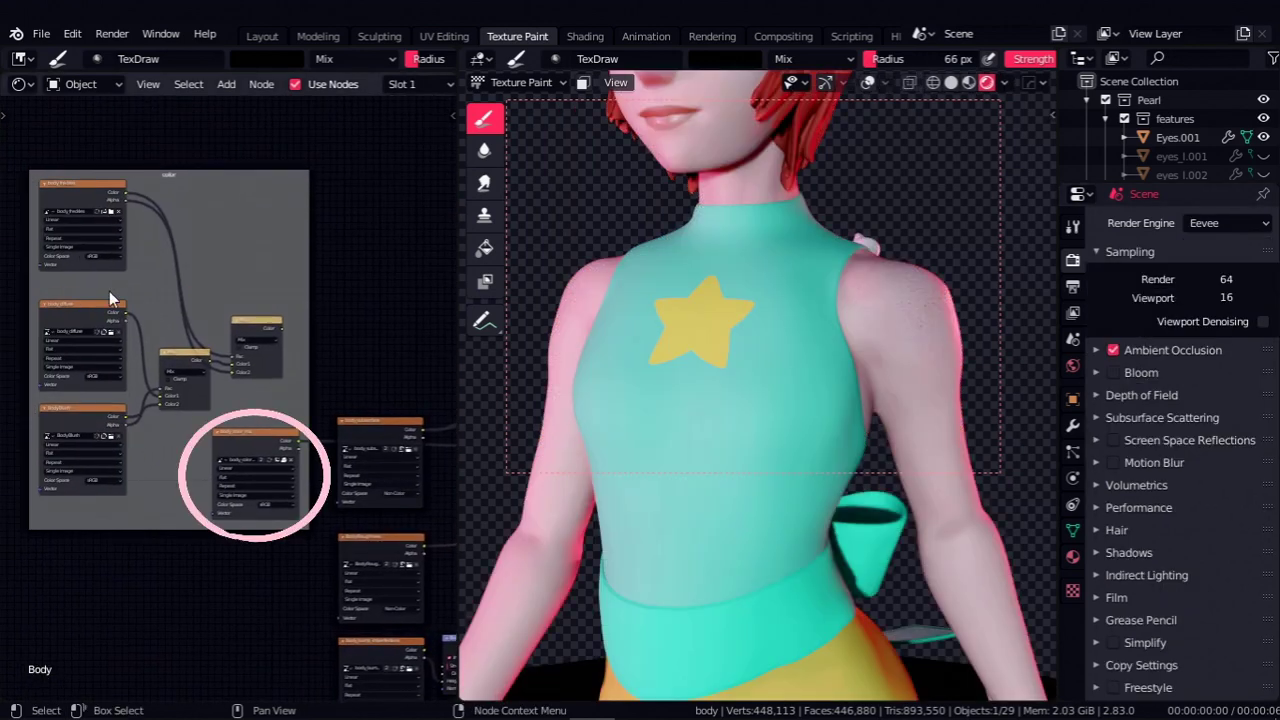
- Add a White Noise texture node in the empty space below the color frame
{"action": "middle_click_drag", "start_coordinate": [152, 497], "coordinate": [209, 429]}
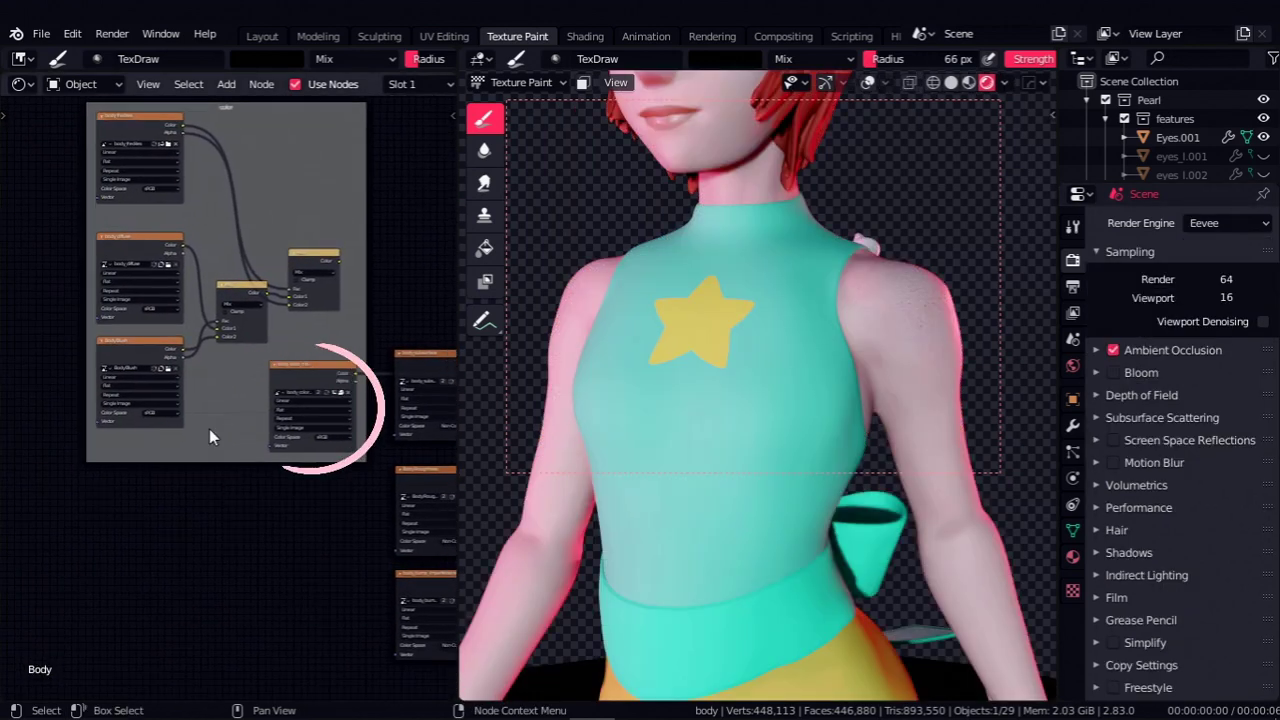
{"action": "key", "text": "shift+a"}
{"action": "mouse_move", "coordinate": [185, 540]}
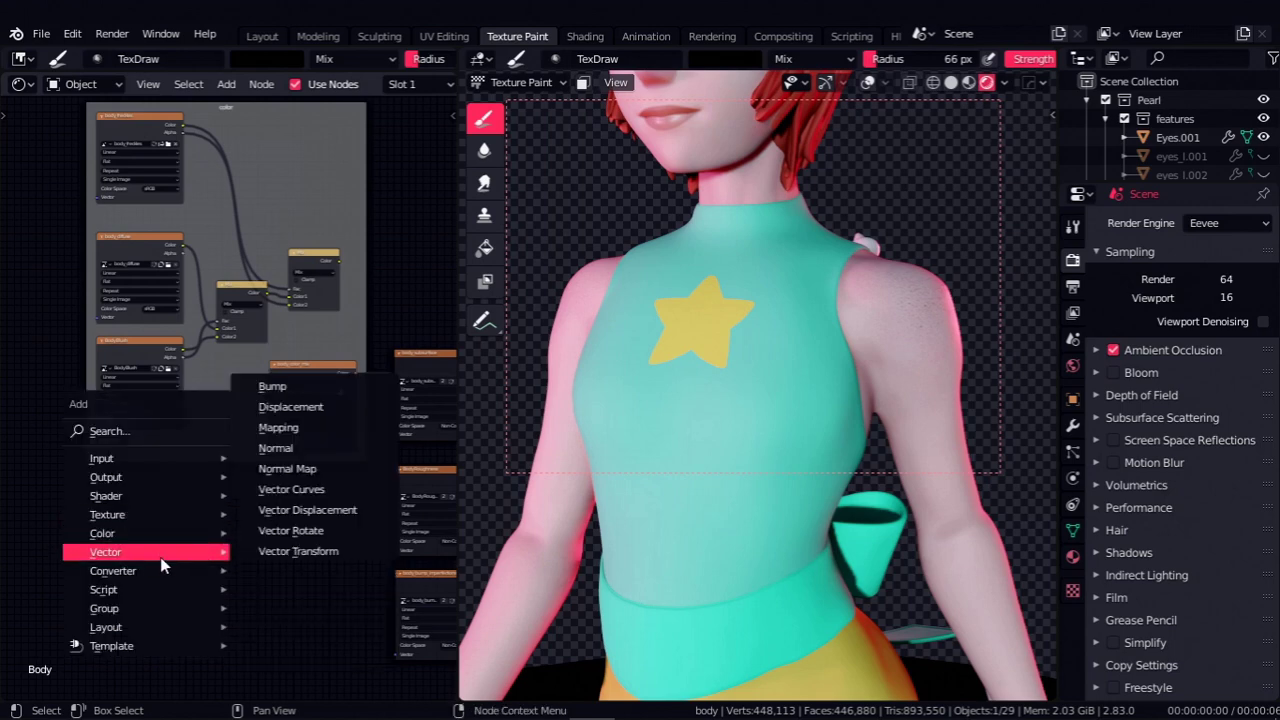
{"action": "mouse_move", "coordinate": [162, 518]}
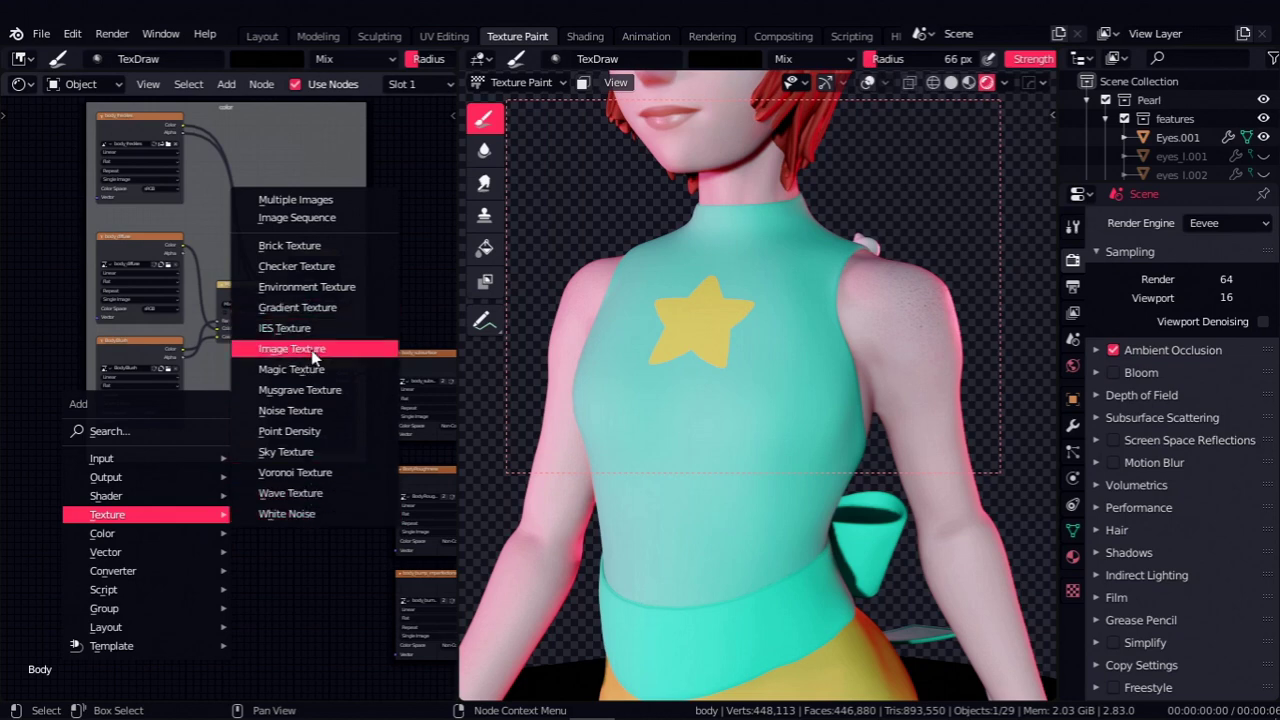
{"action": "left_click", "coordinate": [318, 513]}
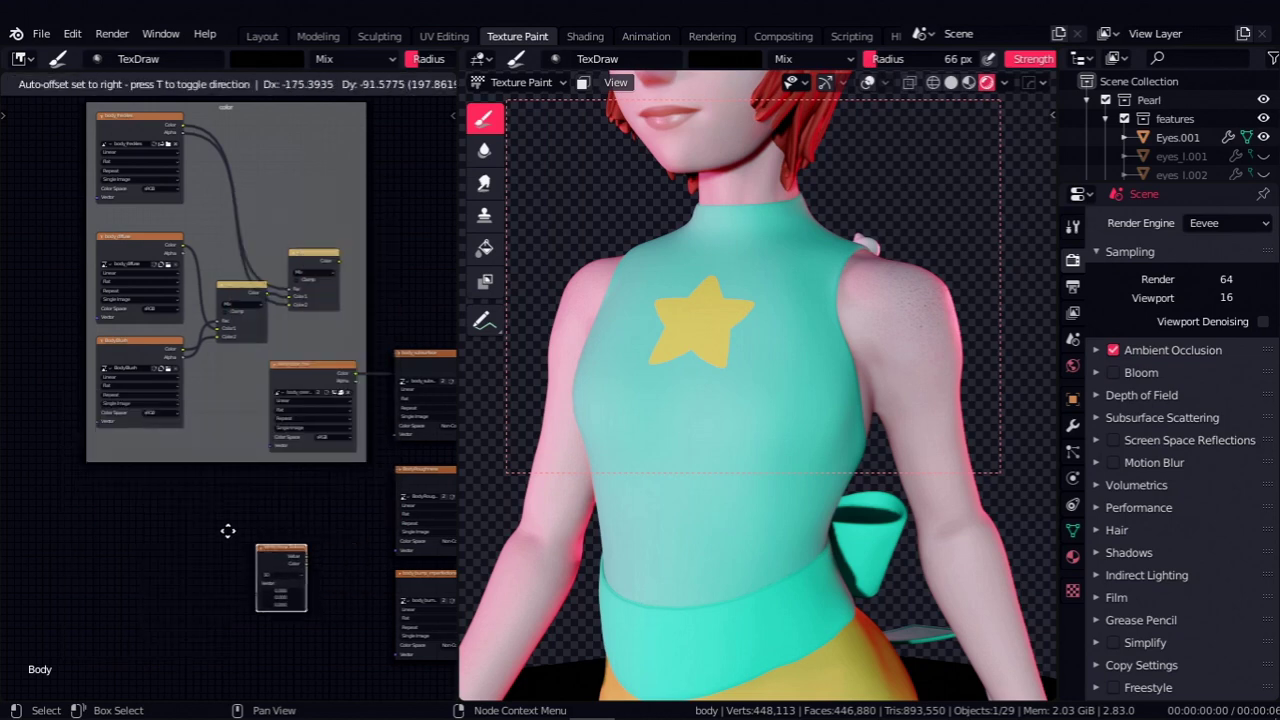
{"action": "left_click", "coordinate": [230, 528]}
- Switch the new texture node's type to Voronoi Texture and preview it on the body
{"action": "key", "text": "shift+s"}
{"action": "mouse_move", "coordinate": [217, 518]}
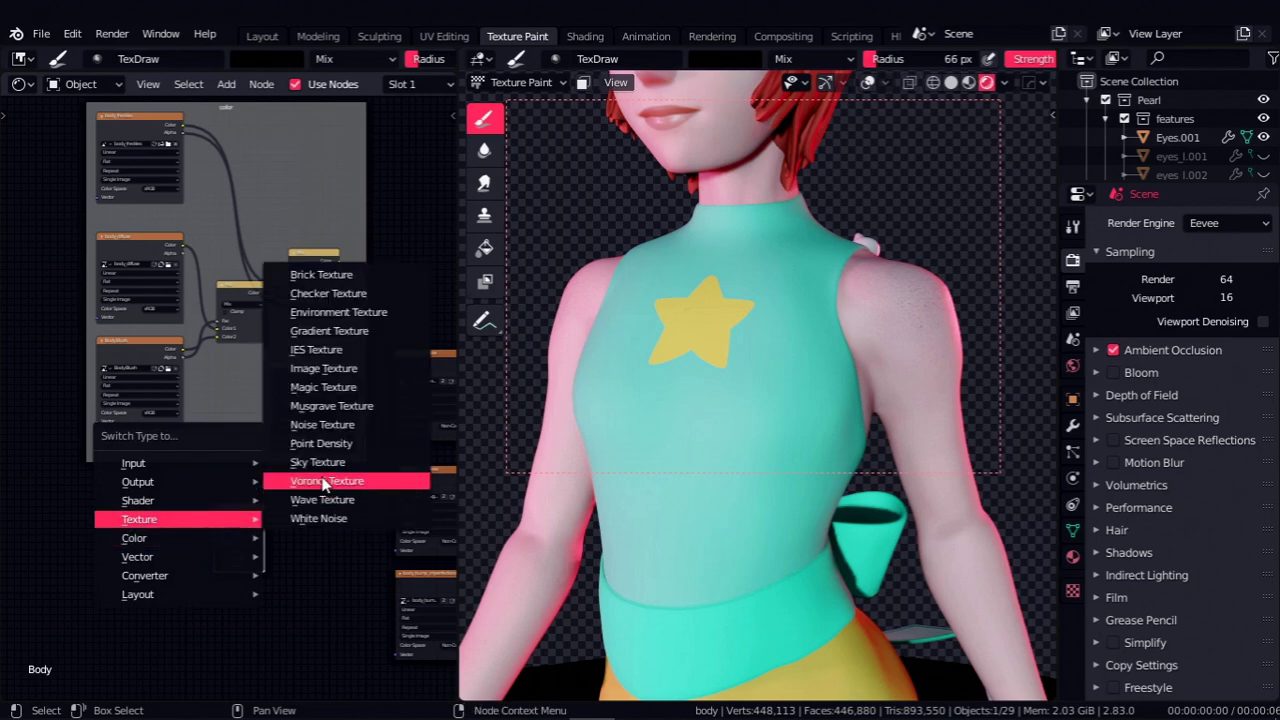
{"action": "left_click", "coordinate": [323, 483]}
{"action": "middle_click_drag", "start_coordinate": [254, 518], "coordinate": [258, 440], "text": "ctrl"}
{"action": "middle_click_drag", "start_coordinate": [222, 473], "coordinate": [183, 390], "text": "shift"}
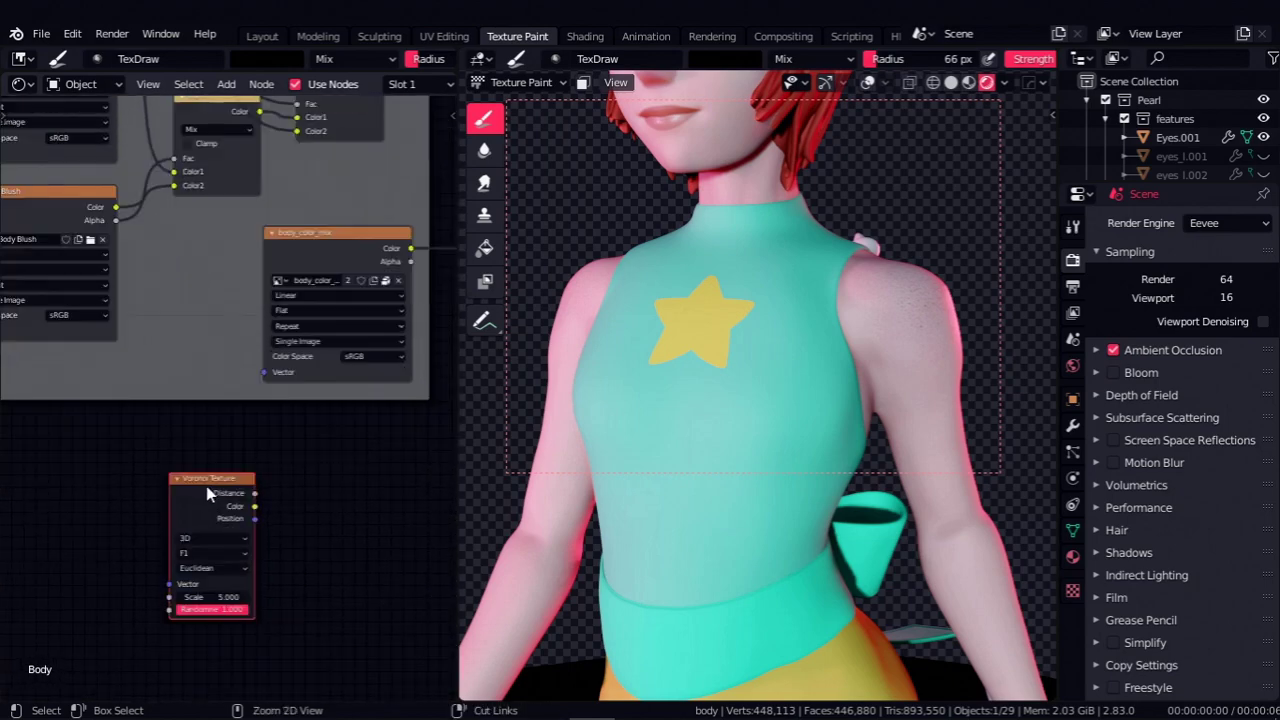
{"action": "left_click", "coordinate": [212, 496], "text": "ctrl+shift"}
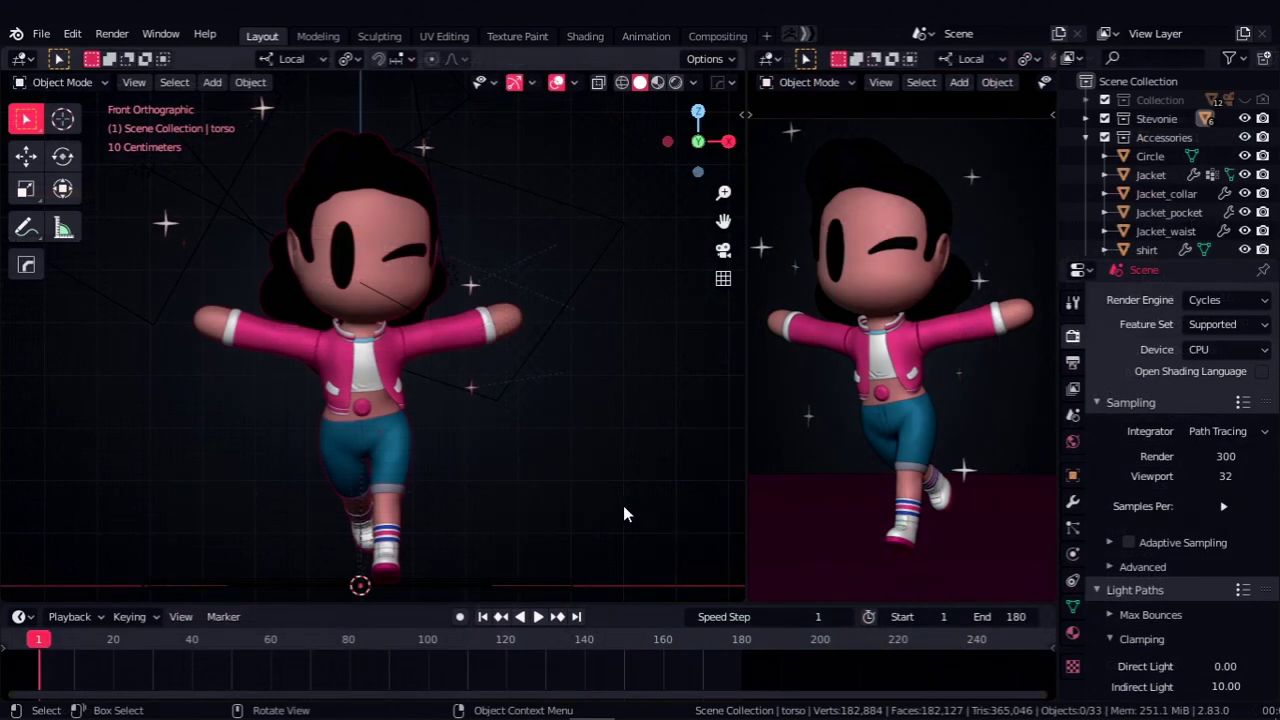
- Set the Cycles render samples to 100 for the scene with the winking character
{"action": "mouse_move", "coordinate": [623, 514]}
{"action": "middle_mouse_down"}
{"action": "mouse_move", "coordinate": [514, 506]}
{"action": "mouse_move", "coordinate": [545, 477]}
{"action": "middle_mouse_up"}
{"action": "scroll", "coordinate": [1180, 430], "scroll_direction": "down", "scroll_amount": 4}
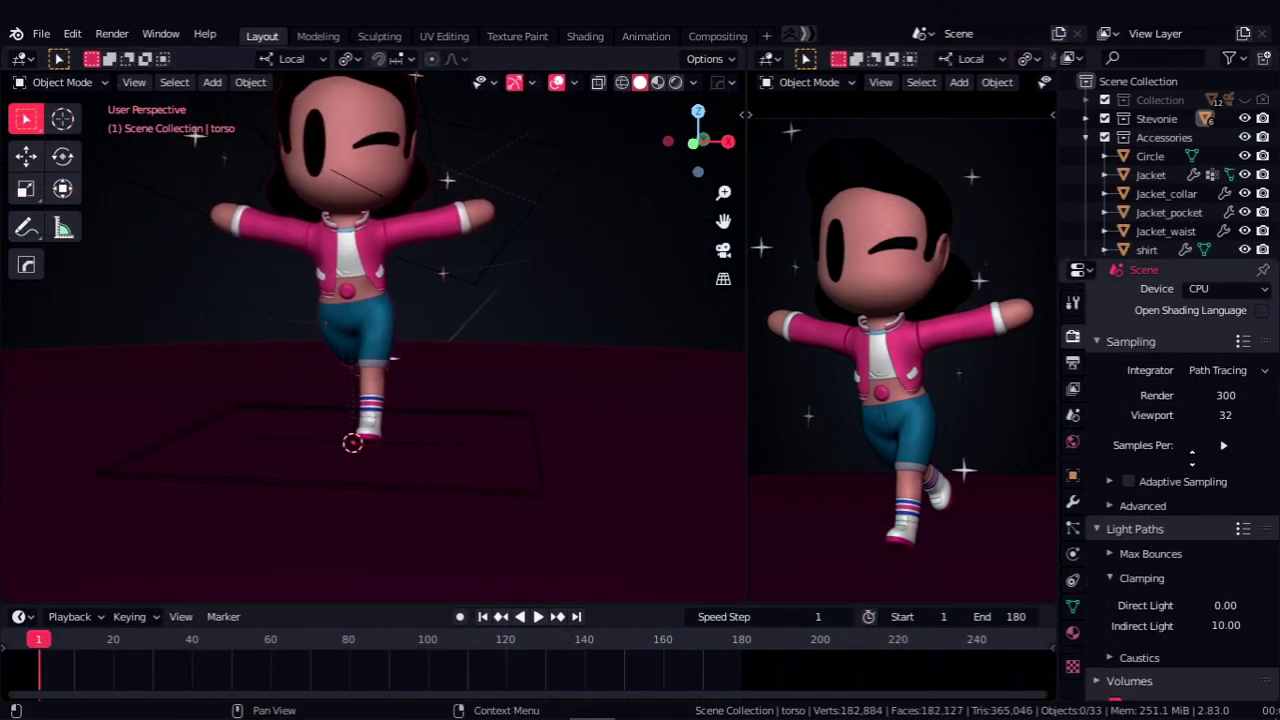
{"action": "scroll", "coordinate": [1207, 410], "scroll_direction": "up", "scroll_amount": 3}
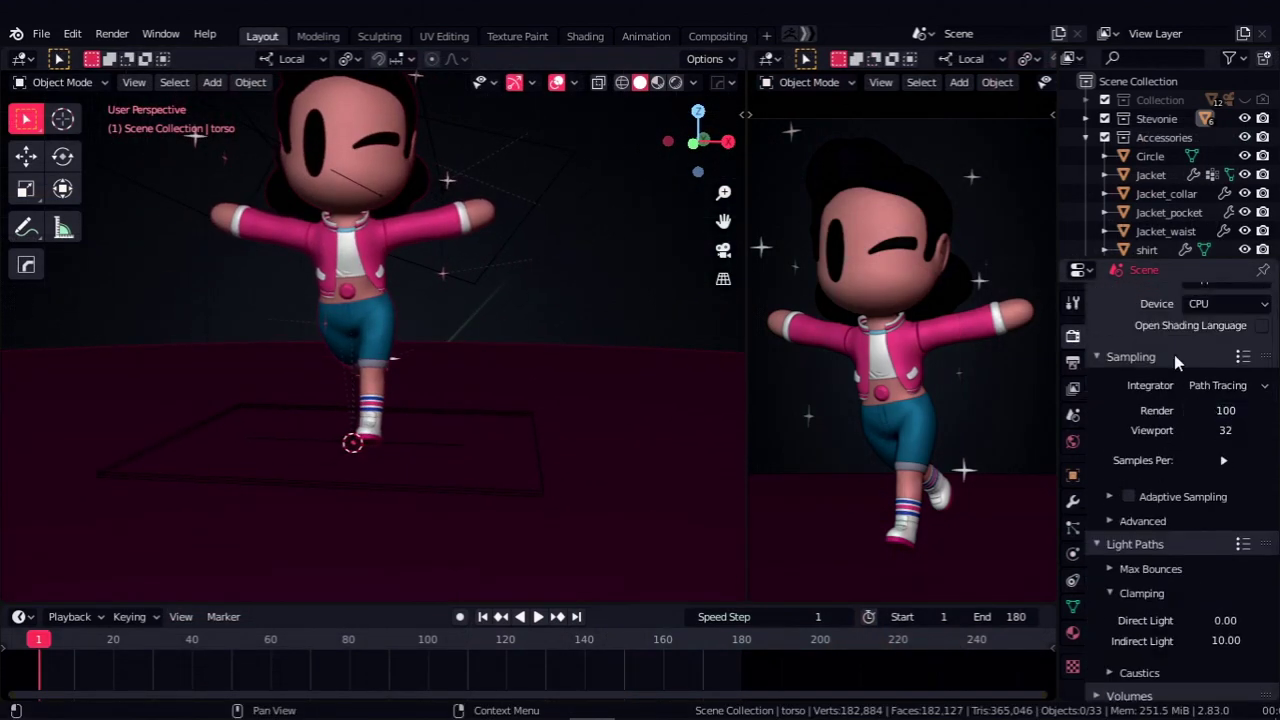
- Review the view layer's render passes and bring up the finished render of the winking character
{"action": "scroll", "coordinate": [1174, 354], "scroll_direction": "up", "scroll_amount": 1}
{"action": "left_click", "coordinate": [1073, 388]}
{"action": "scroll", "coordinate": [1150, 506], "scroll_direction": "down", "scroll_amount": 4}
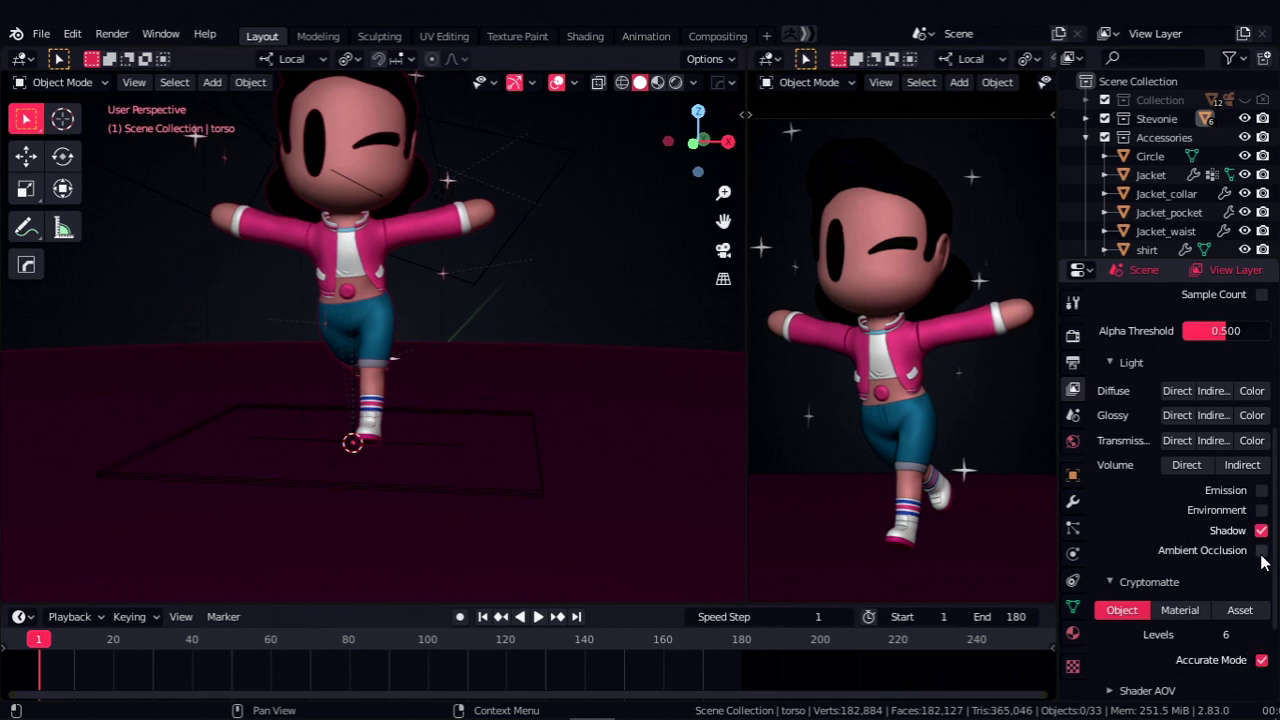
{"action": "scroll", "coordinate": [1217, 479], "scroll_direction": "up", "scroll_amount": 6}
{"action": "key", "text": "F11"}
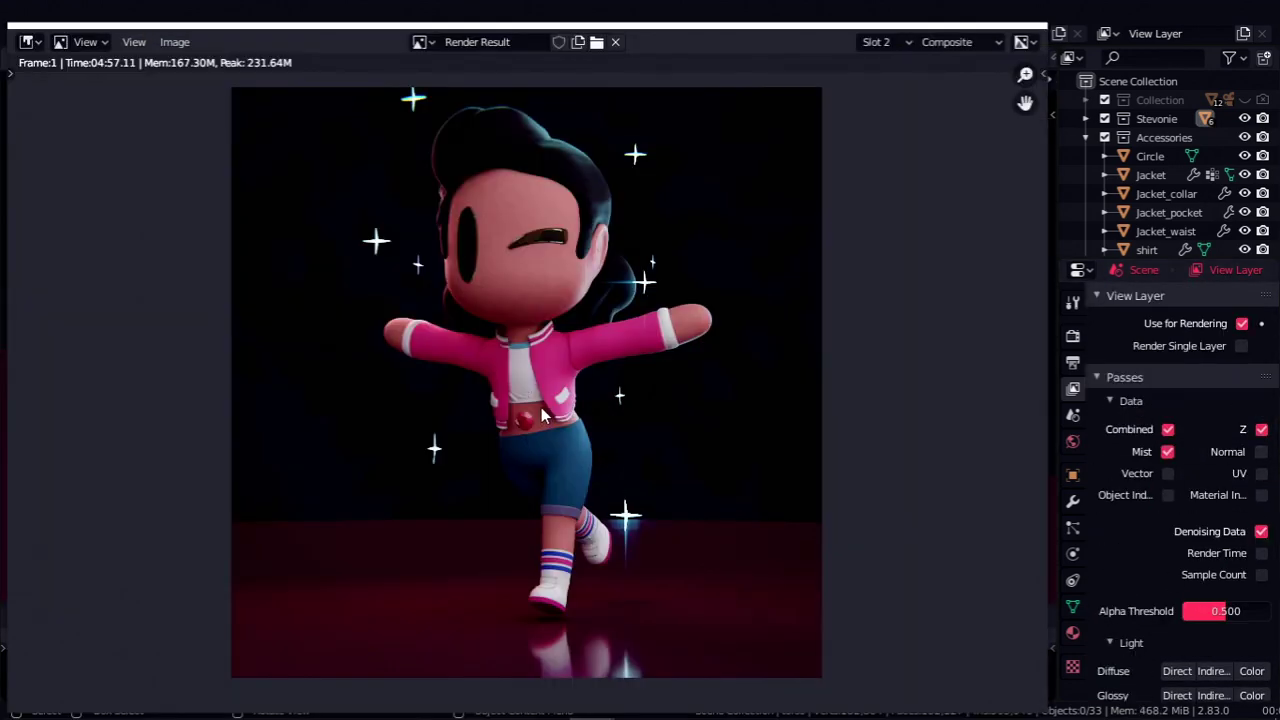
- Open the Compositing workspace and examine the node tree from the Render Layers through the framed color correction nodes
{"action": "key", "text": "alt+Tab"}
{"action": "left_click", "coordinate": [708, 37]}
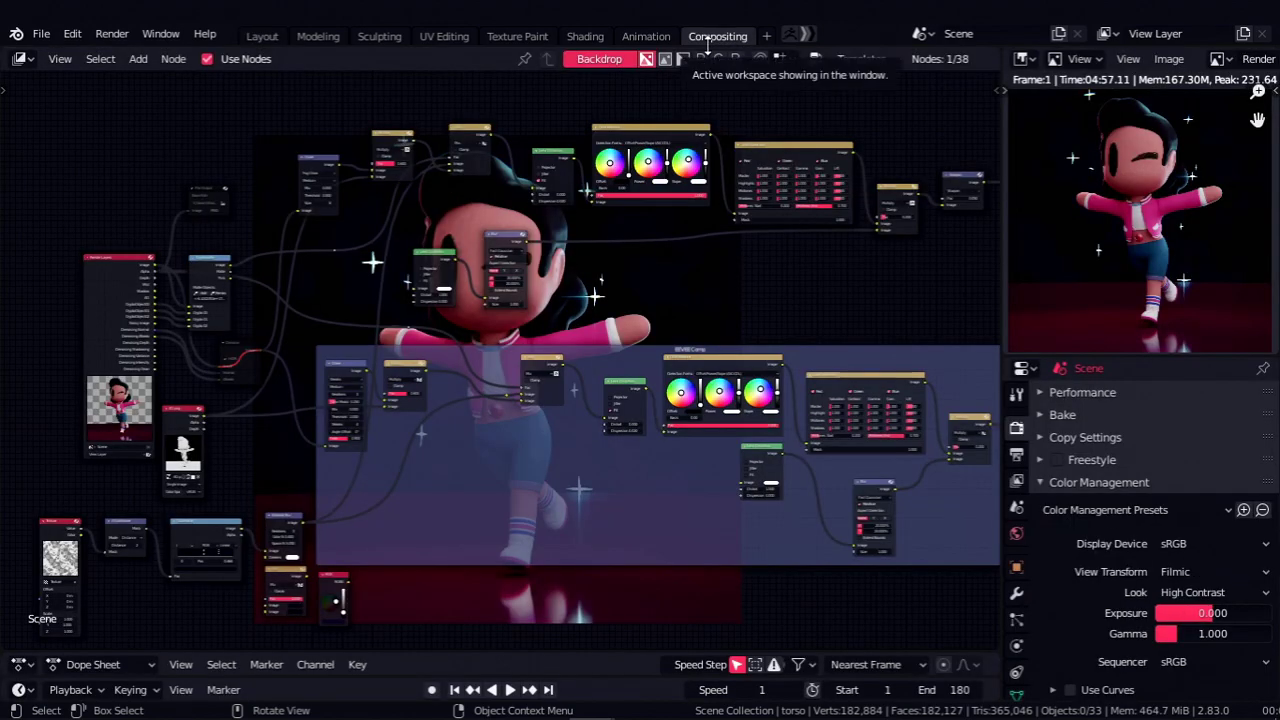
{"action": "middle_click_drag", "start_coordinate": [960, 555], "coordinate": [625, 514]}
{"action": "left_click_drag", "start_coordinate": [803, 379], "coordinate": [825, 379], "text": "alt"}
{"action": "middle_click_drag", "start_coordinate": [486, 384], "coordinate": [678, 387]}
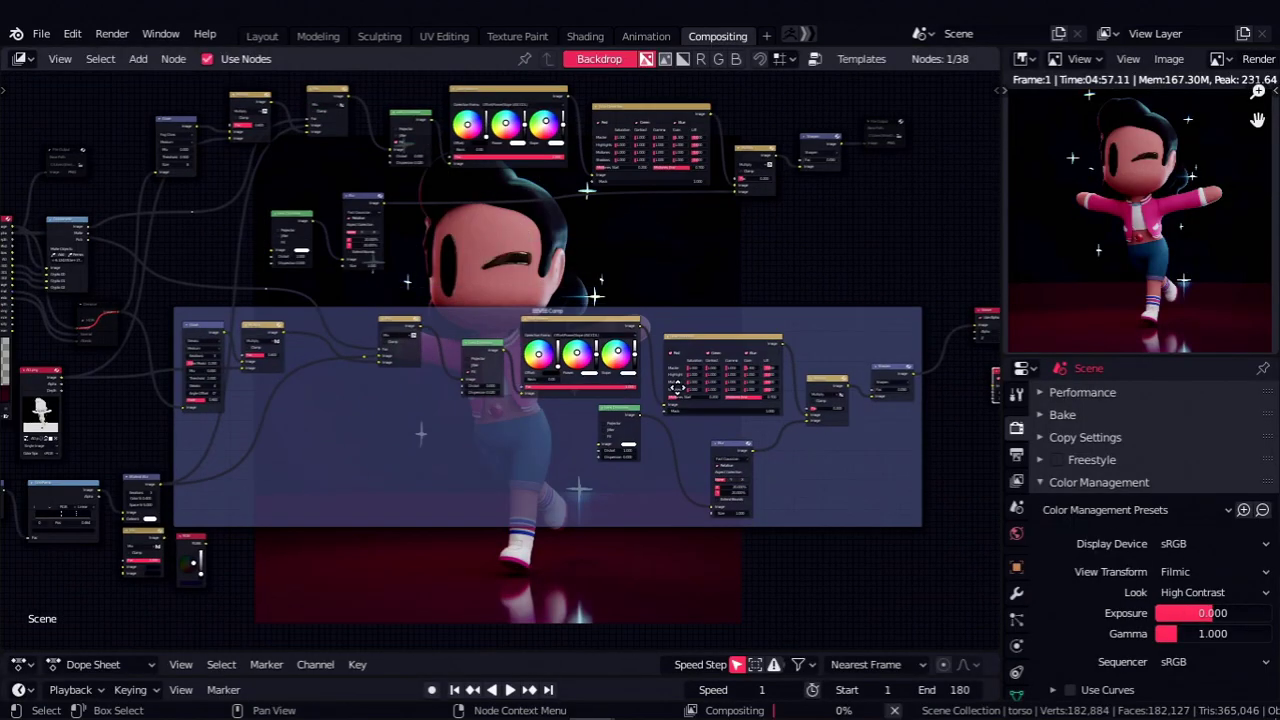
{"action": "scroll", "coordinate": [677, 388], "scroll_direction": "up", "scroll_amount": 6}
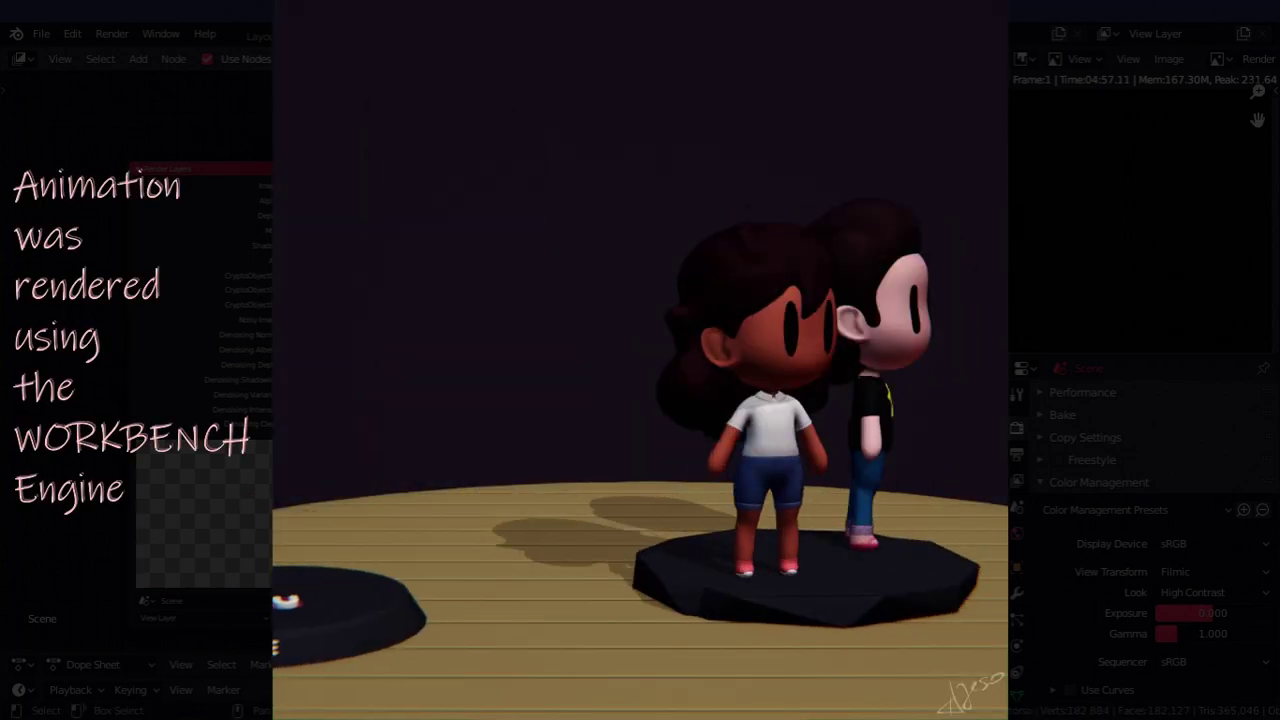
{"action": "key", "text": "alt+s"}
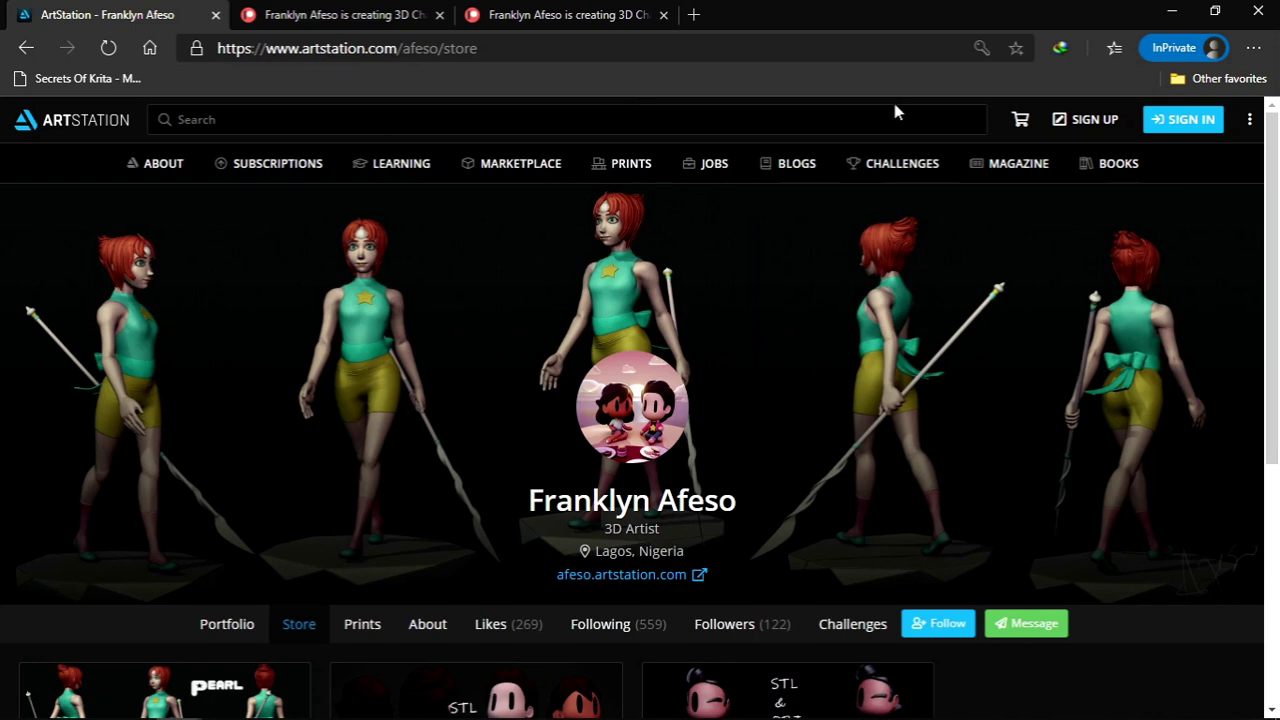
- Switch to the browser and look through the figure listings in the artist's ArtStation store
{"action": "scroll", "coordinate": [1233, 221], "scroll_direction": "down", "scroll_amount": 2}
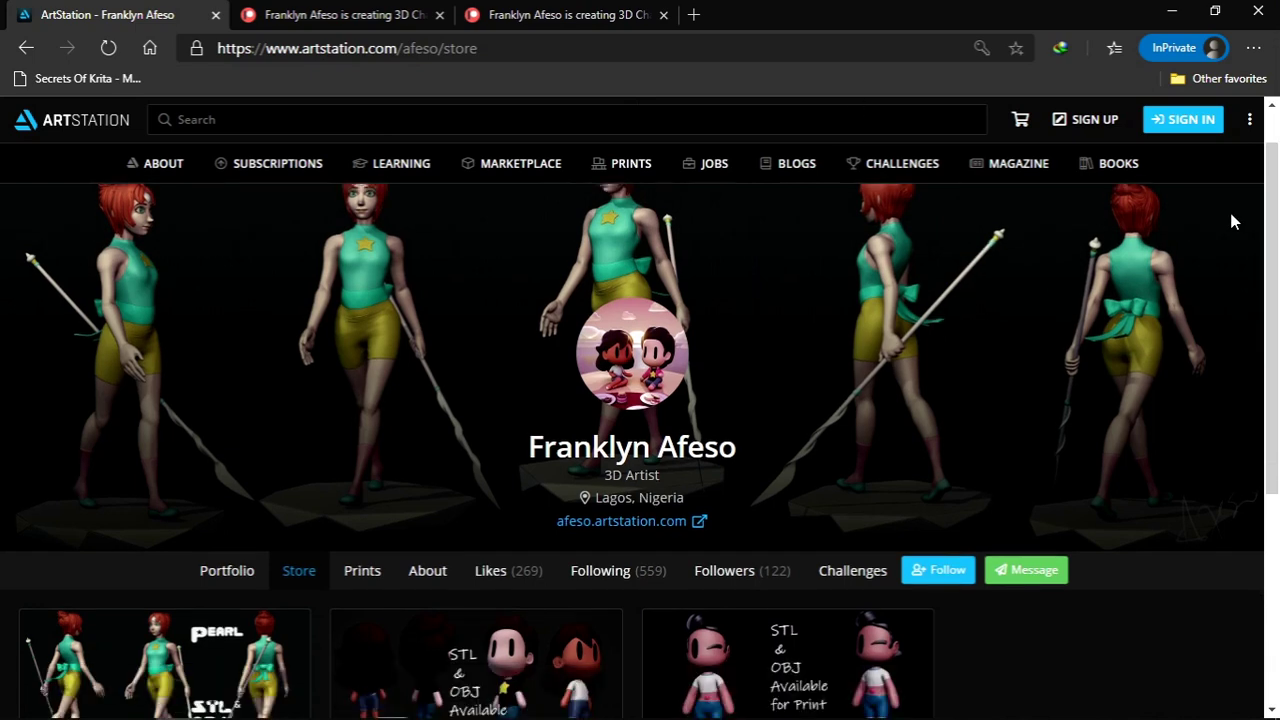
{"action": "scroll", "coordinate": [1232, 221], "scroll_direction": "down", "scroll_amount": 2}
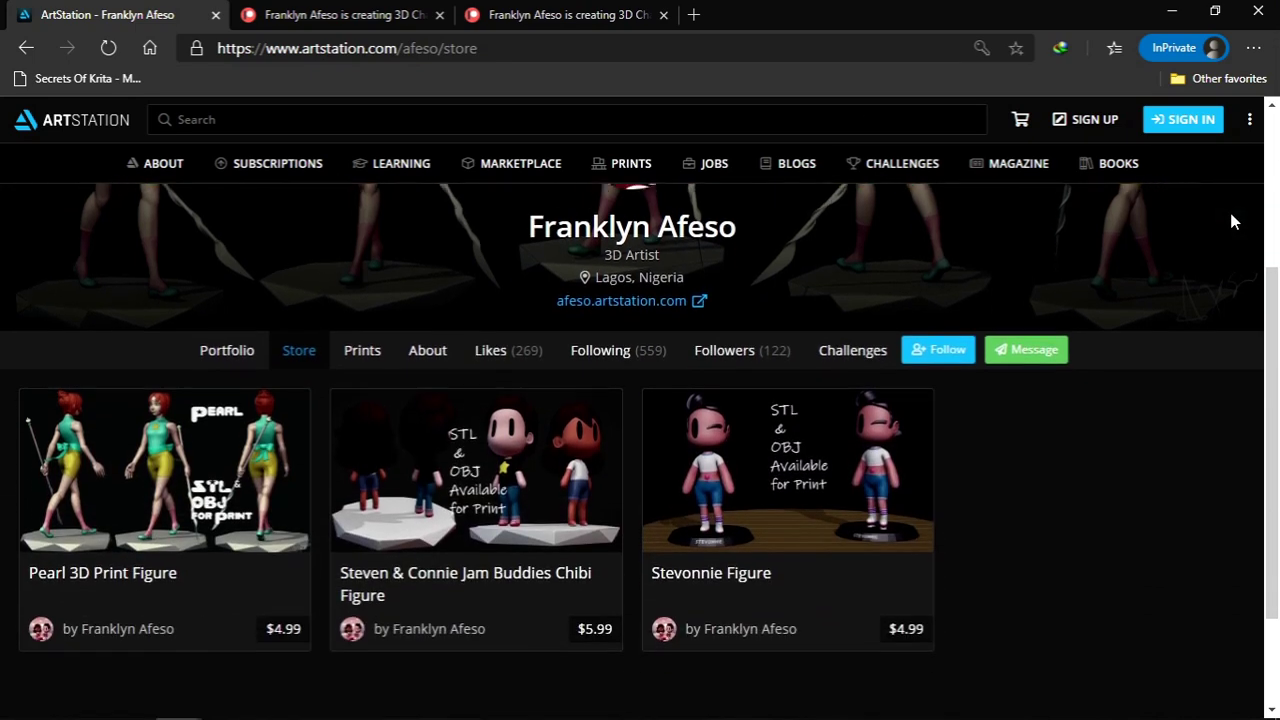
{"action": "scroll", "coordinate": [1233, 221], "scroll_direction": "down", "scroll_amount": 1}
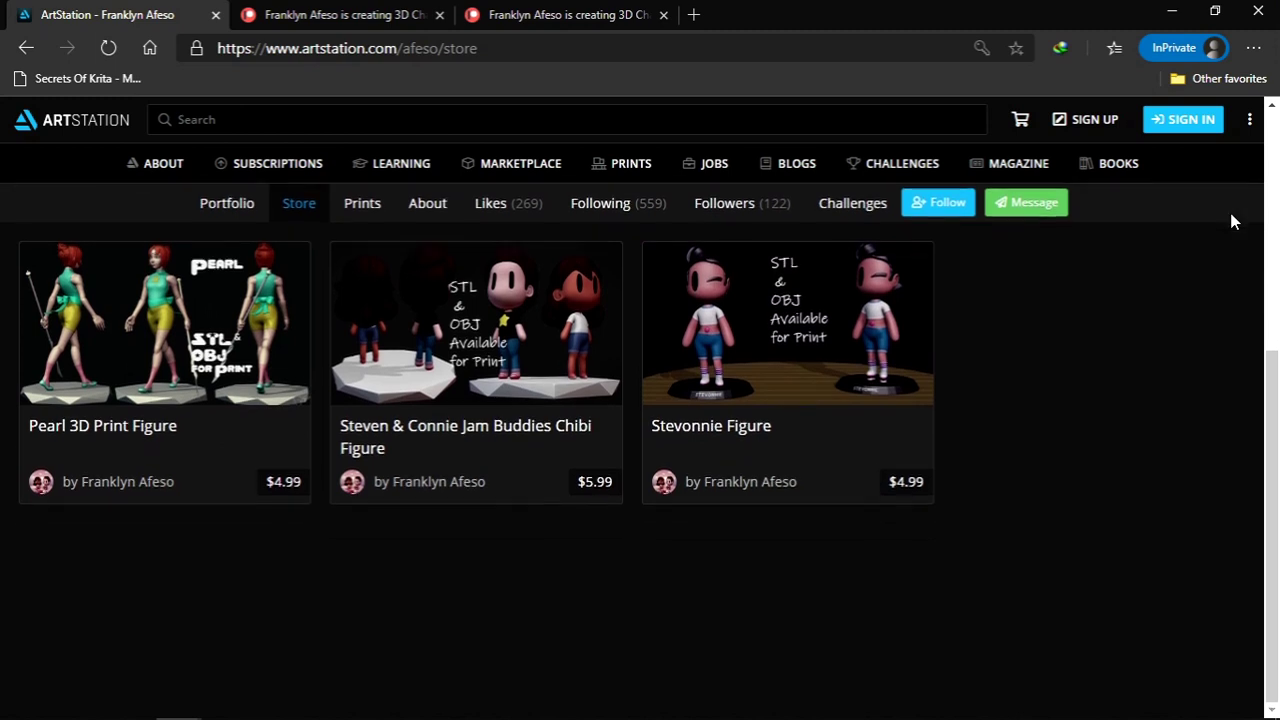
{"action": "scroll", "coordinate": [1233, 221], "scroll_direction": "up", "scroll_amount": 2}
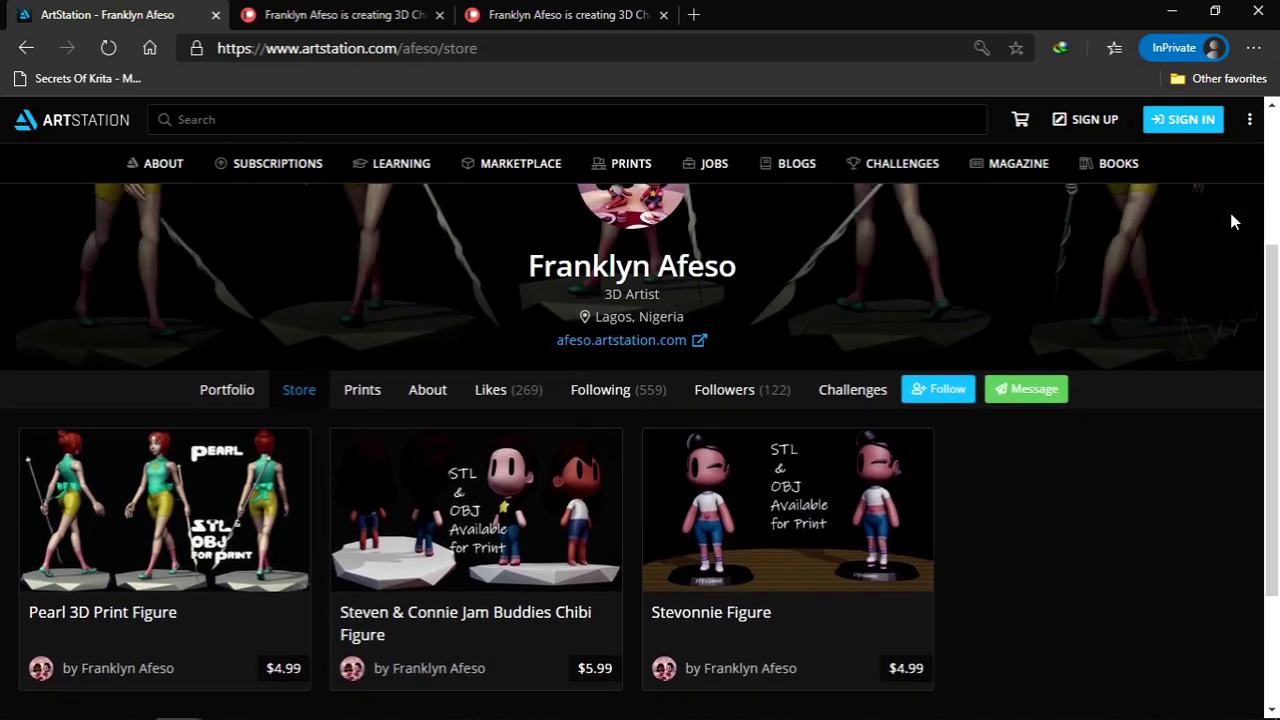
{"action": "scroll", "coordinate": [1232, 221], "scroll_direction": "up", "scroll_amount": 3}
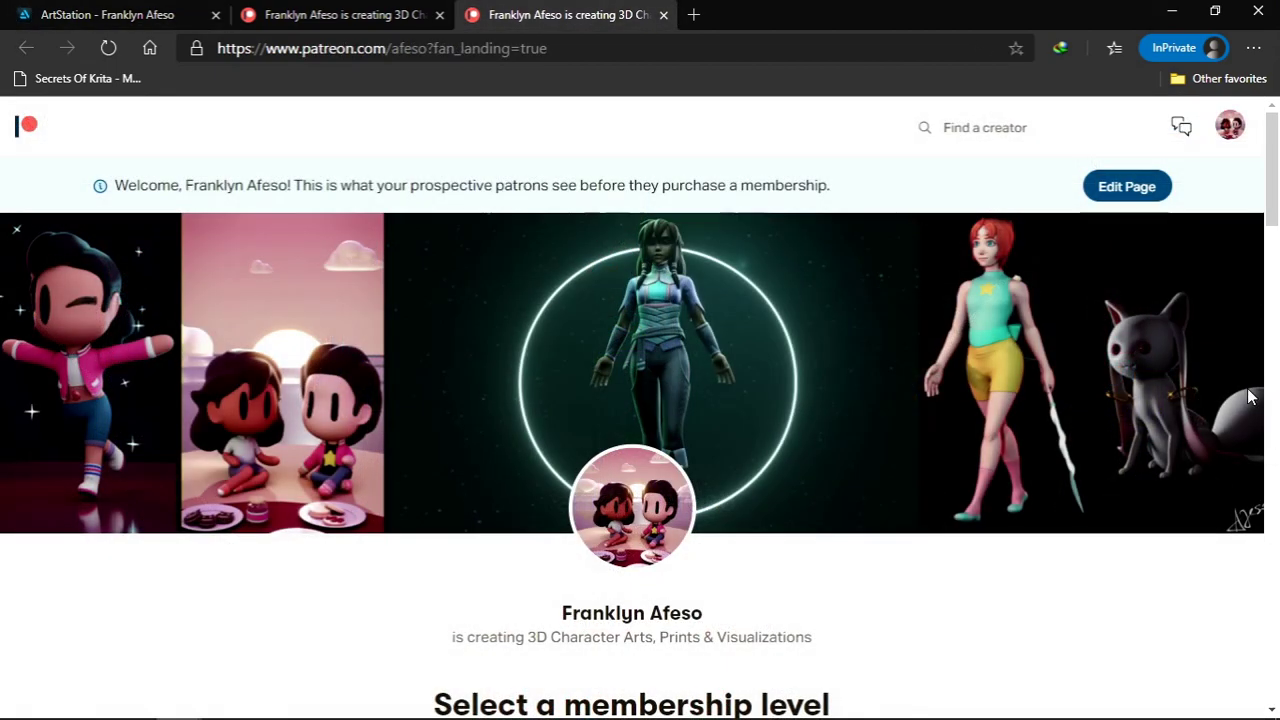
- Review the membership levels on the artist's Patreon page, then return to its header
{"action": "scroll", "coordinate": [1248, 397], "scroll_direction": "down", "scroll_amount": 1}
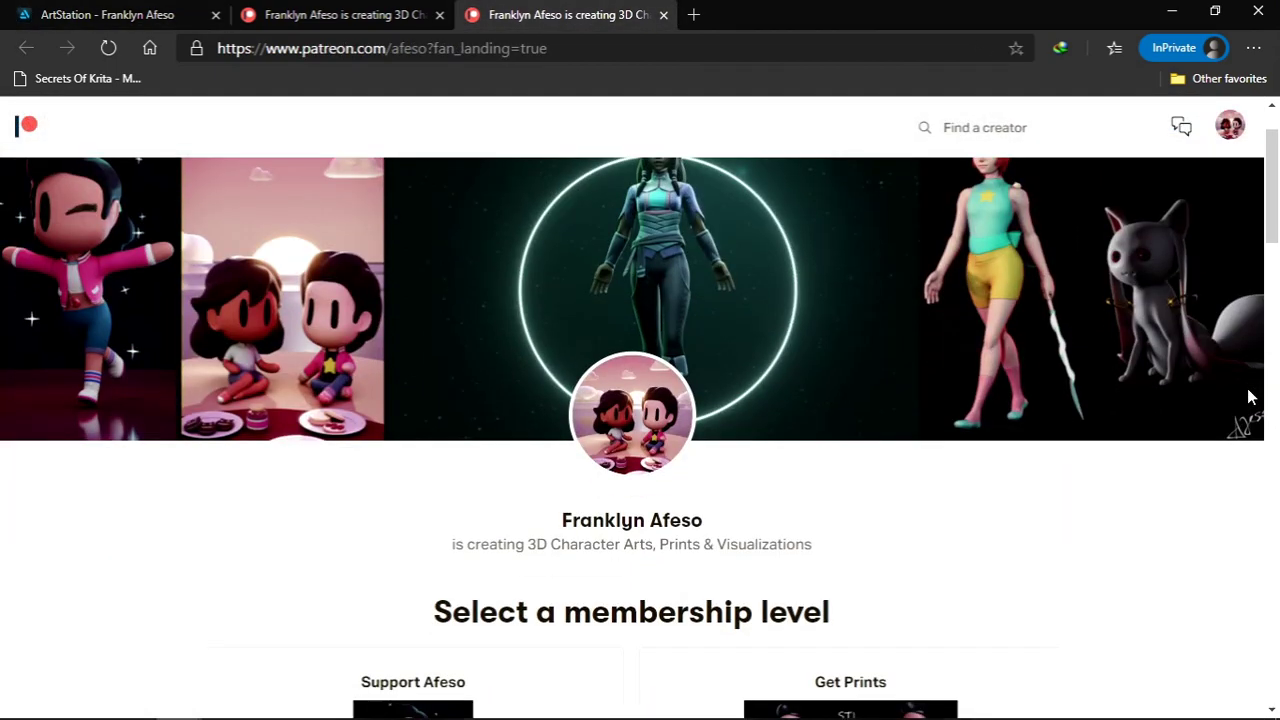
{"action": "scroll", "coordinate": [1248, 397], "scroll_direction": "down", "scroll_amount": 1}
{"action": "scroll", "coordinate": [1248, 397], "scroll_direction": "down", "scroll_amount": 1}
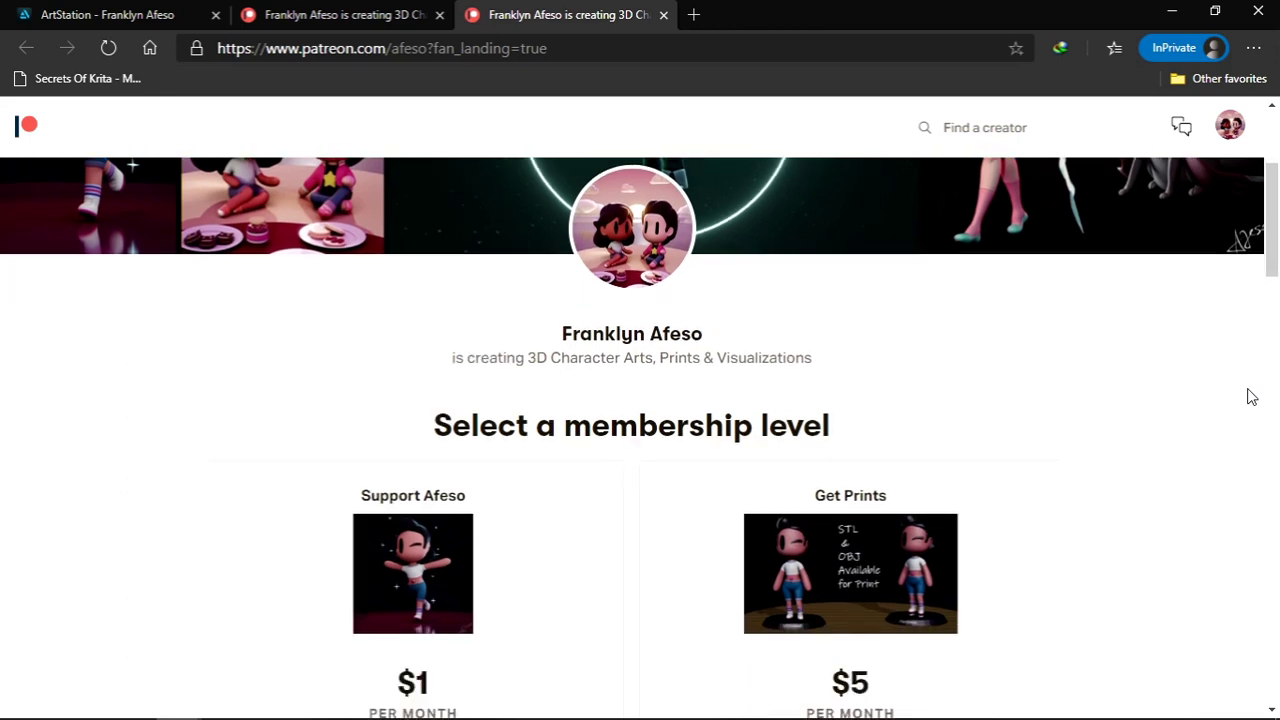
{"action": "scroll", "coordinate": [1248, 397], "scroll_direction": "down", "scroll_amount": 1}
{"action": "scroll", "coordinate": [1248, 397], "scroll_direction": "down", "scroll_amount": 1}
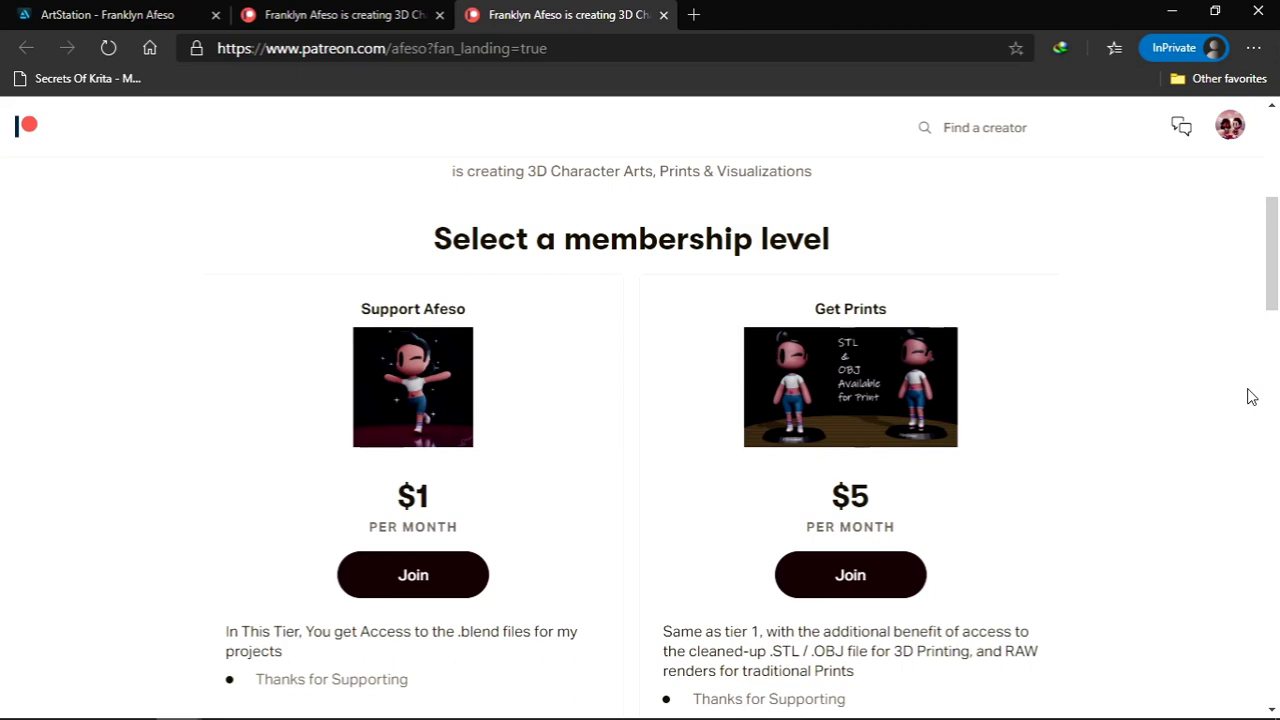
{"action": "scroll", "coordinate": [1248, 397], "scroll_direction": "up", "scroll_amount": 5}
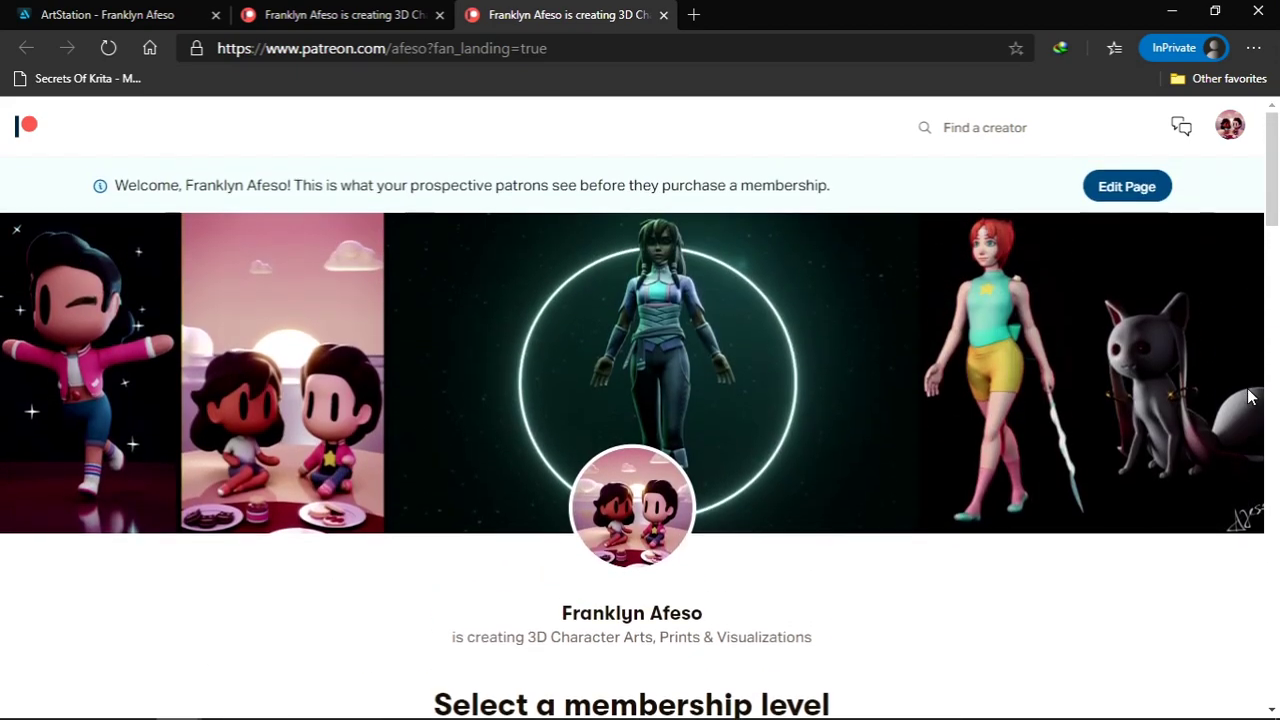